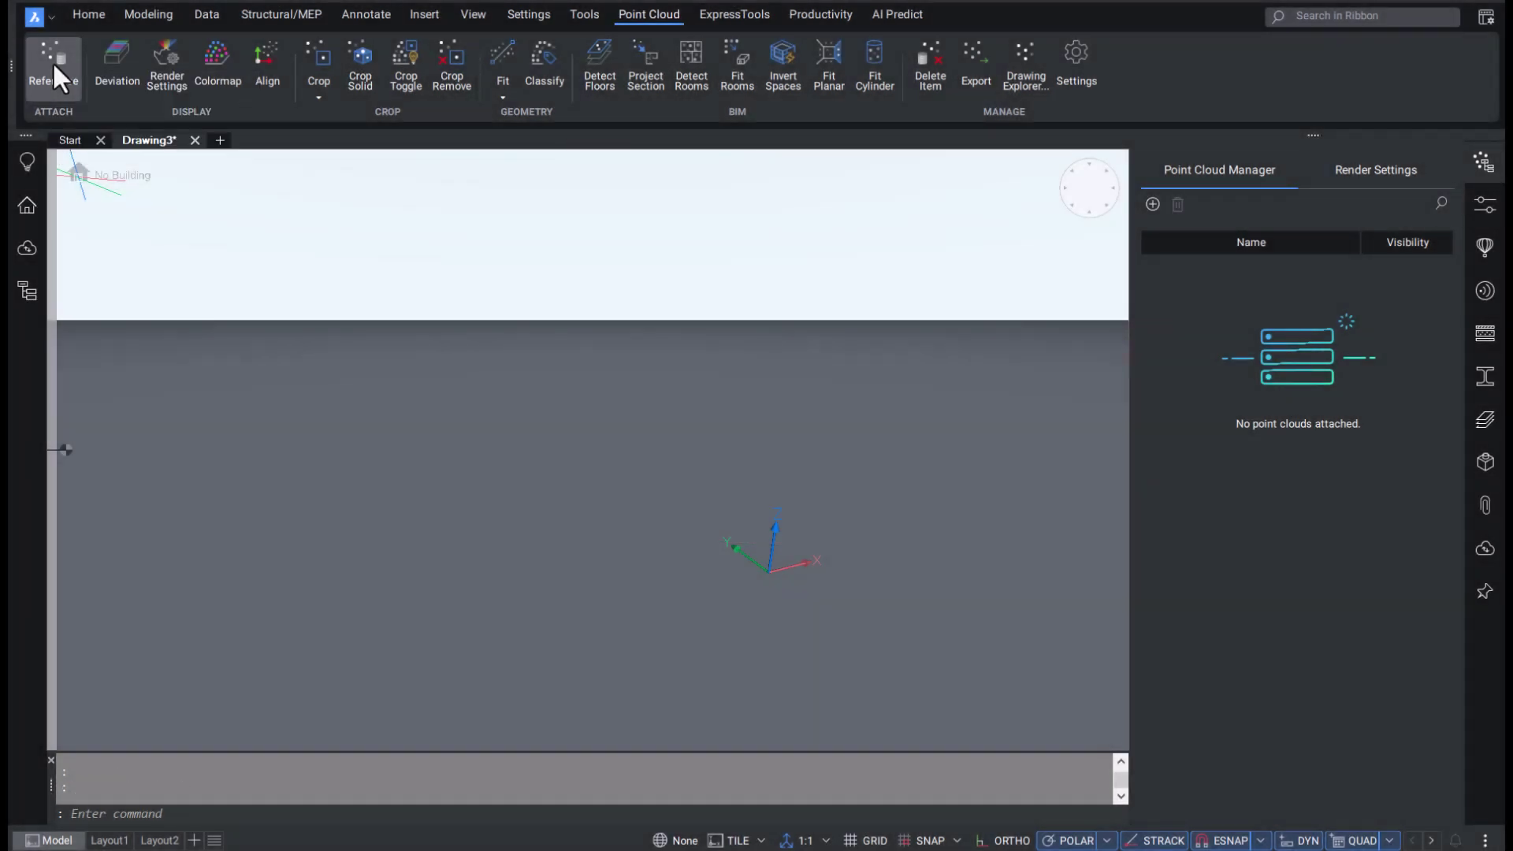
Preprocess the ArkProject02.lgsx scan and attach it as a point cloud at 0,0,0, scale 1, angle 0.
left_click(52, 60)
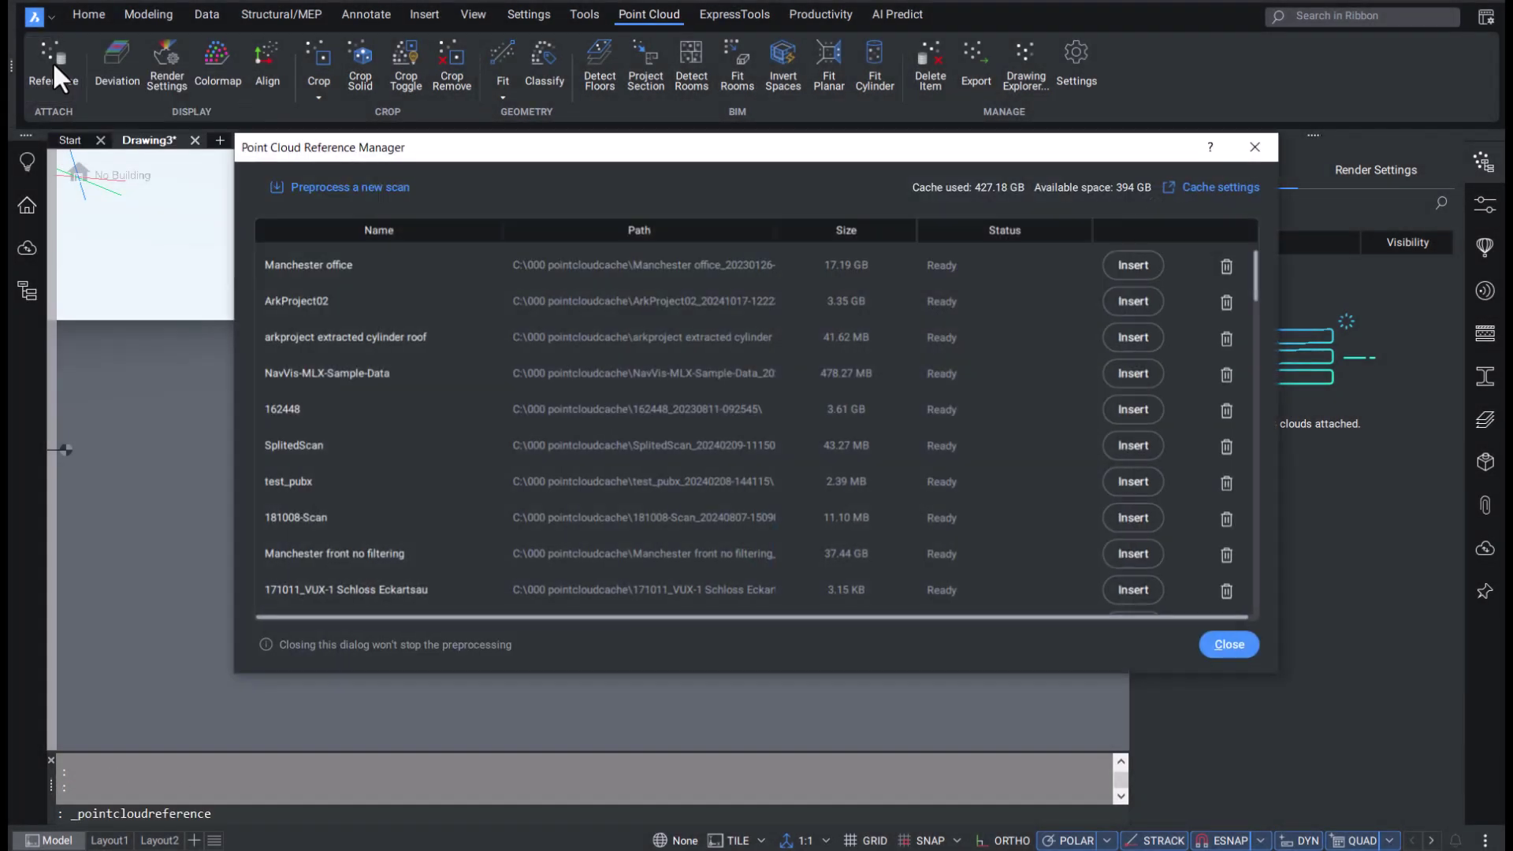
left_click(314, 187)
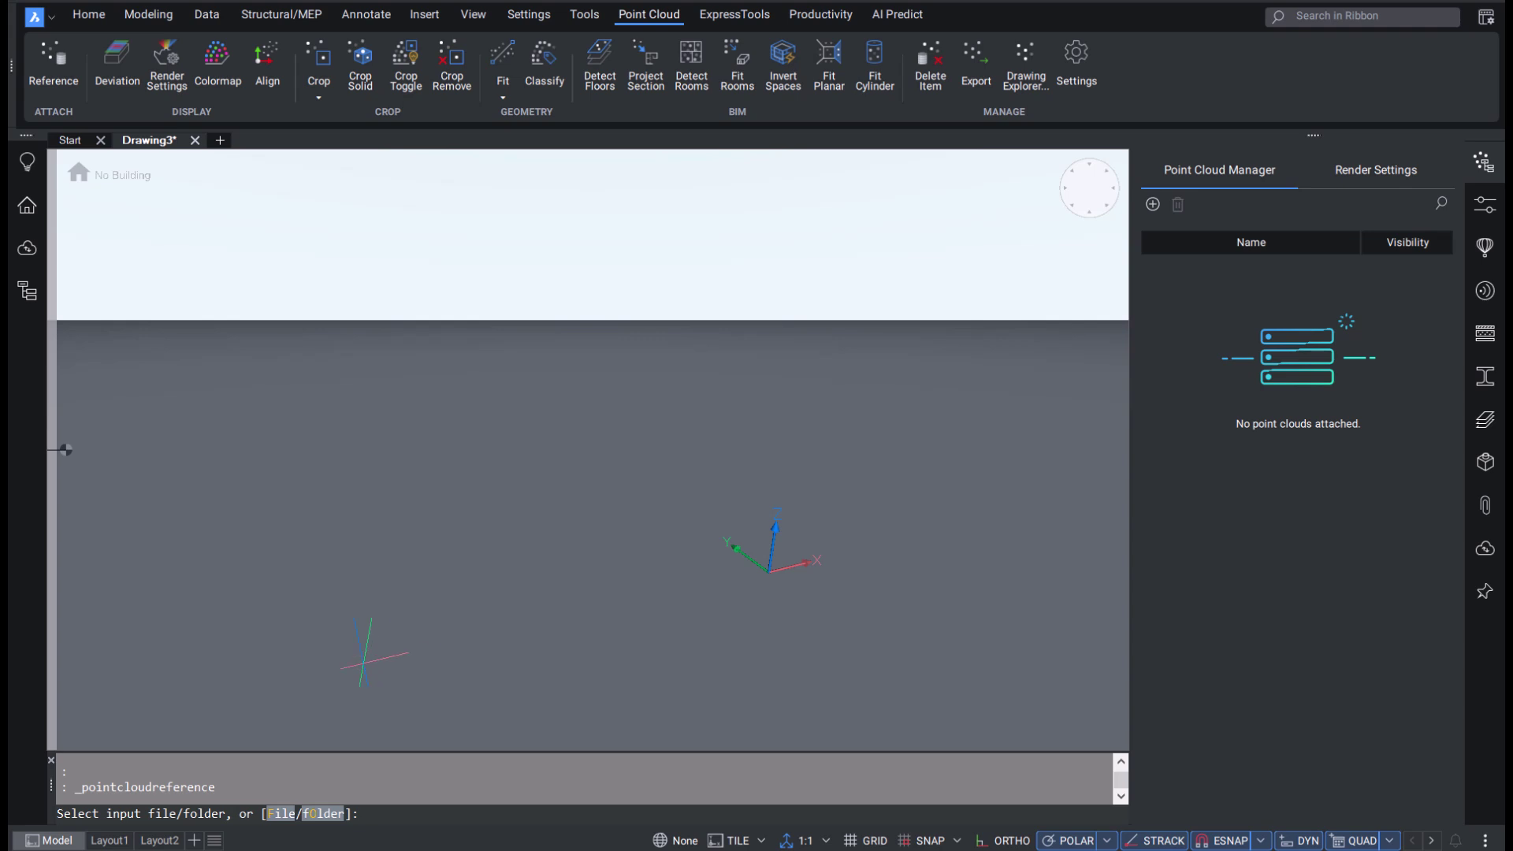
left_click(283, 820)
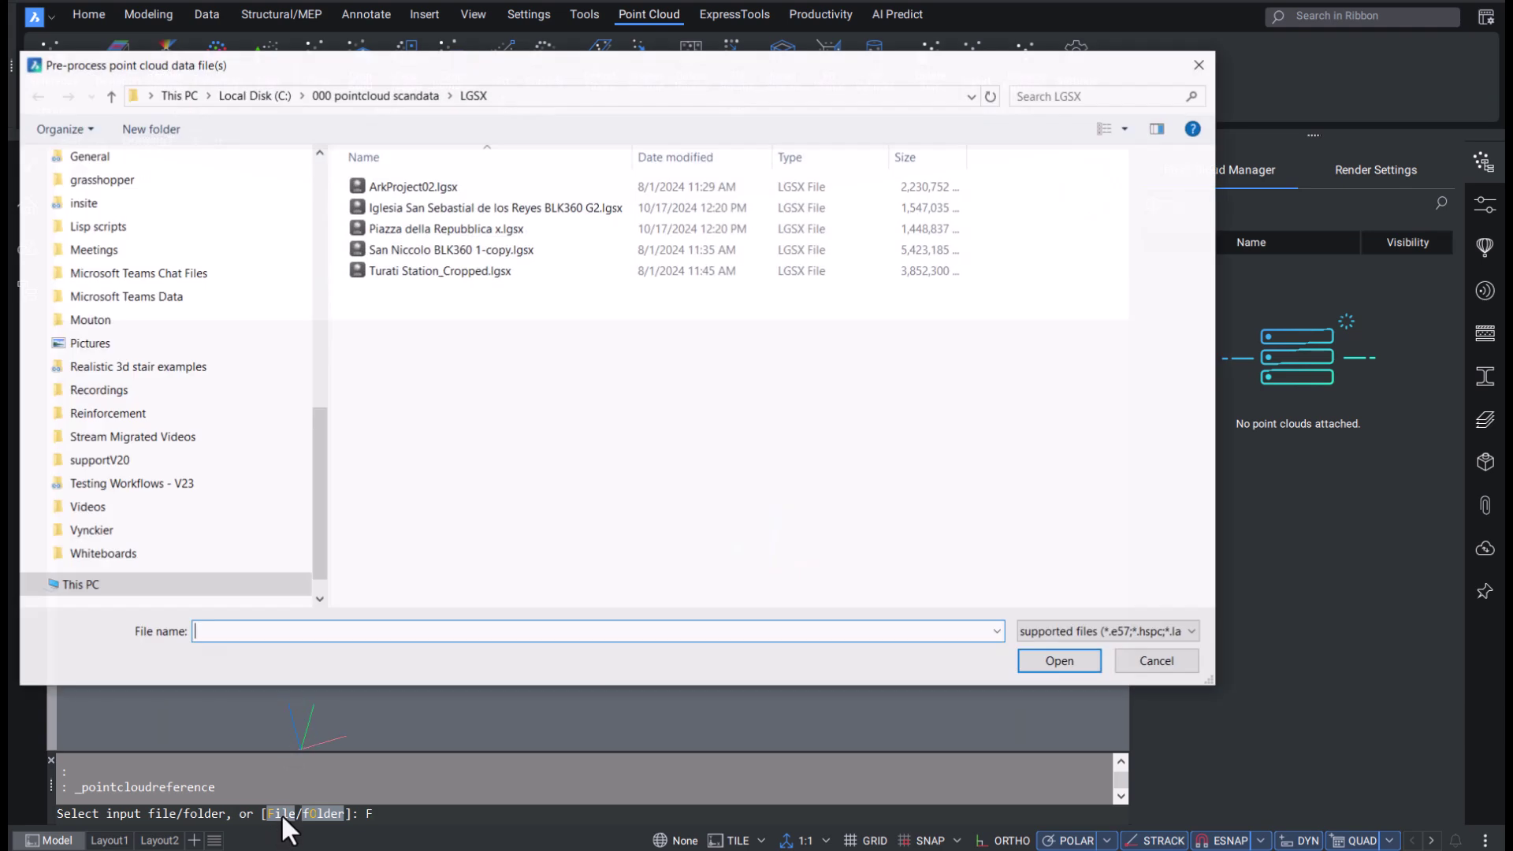
double_click(423, 182)
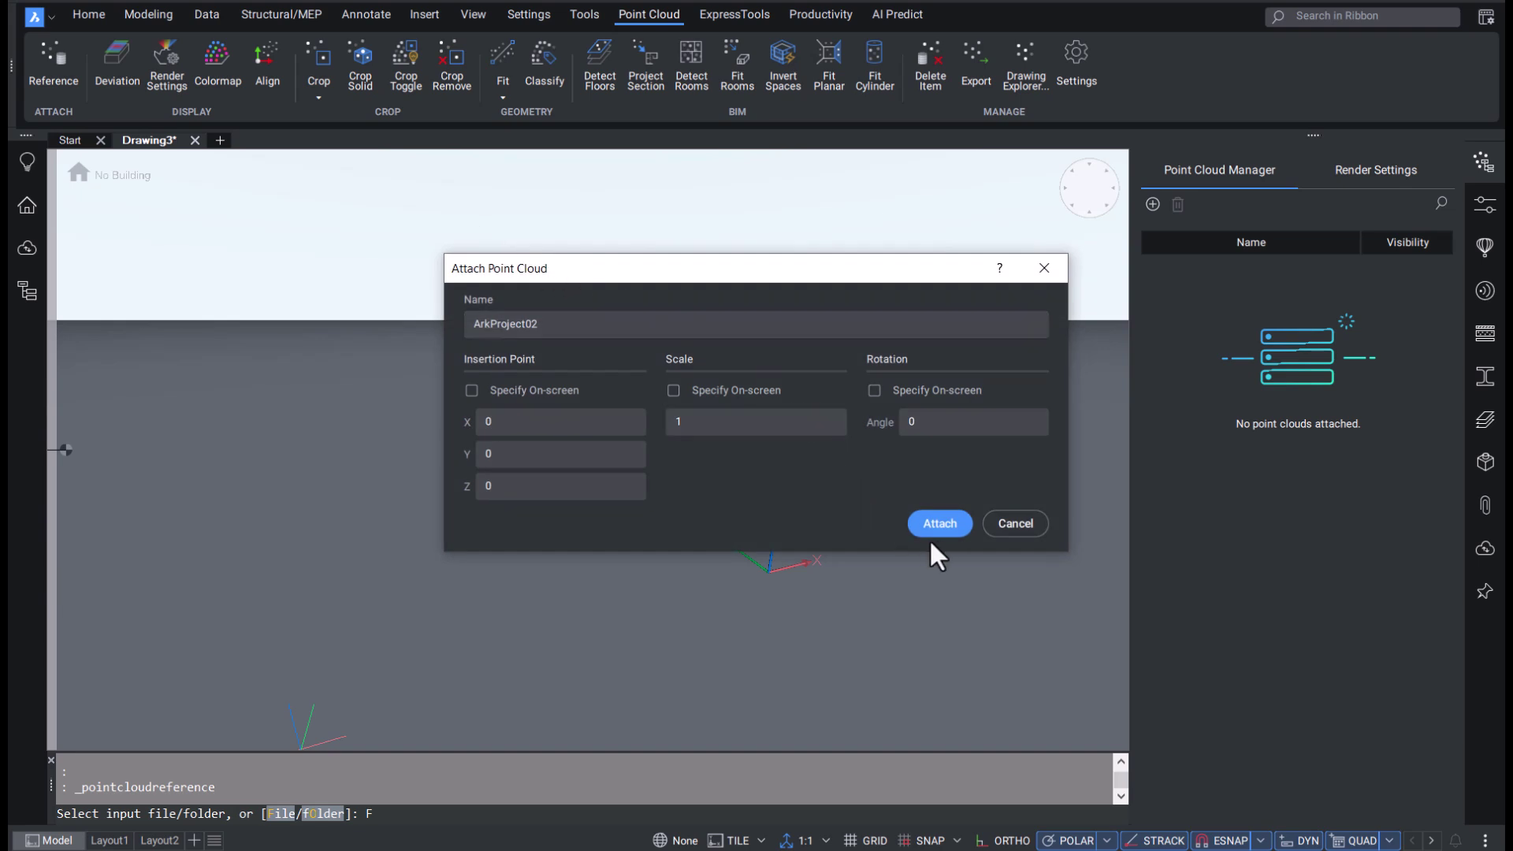
left_click(939, 523)
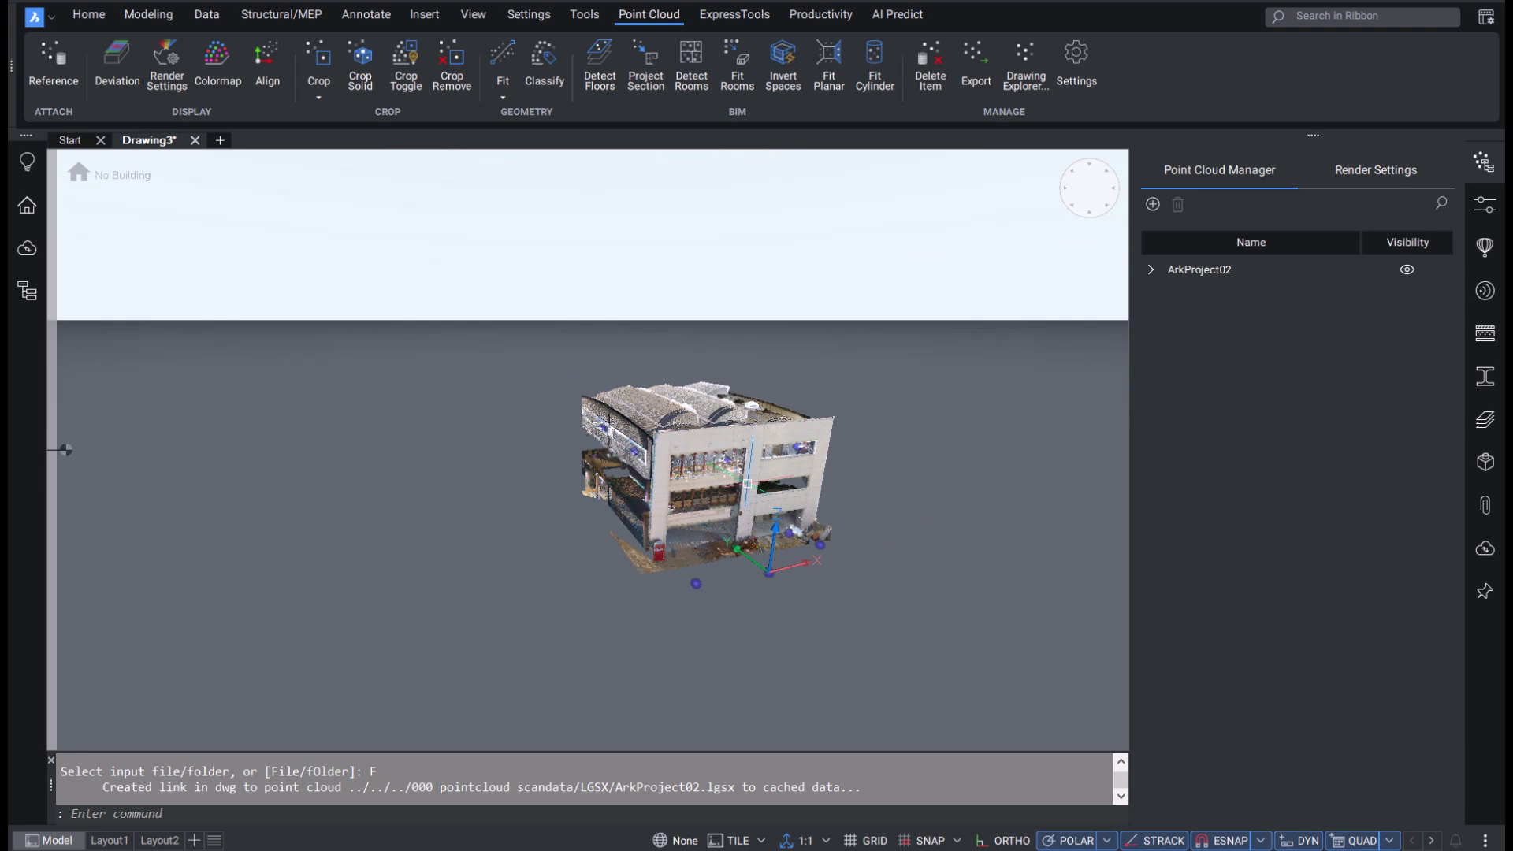
Expand the point cloud's contents and waypoints, then activate bubble 3 (ArkProject02-0000_image-0023).
scroll(747, 483, "up", 5)
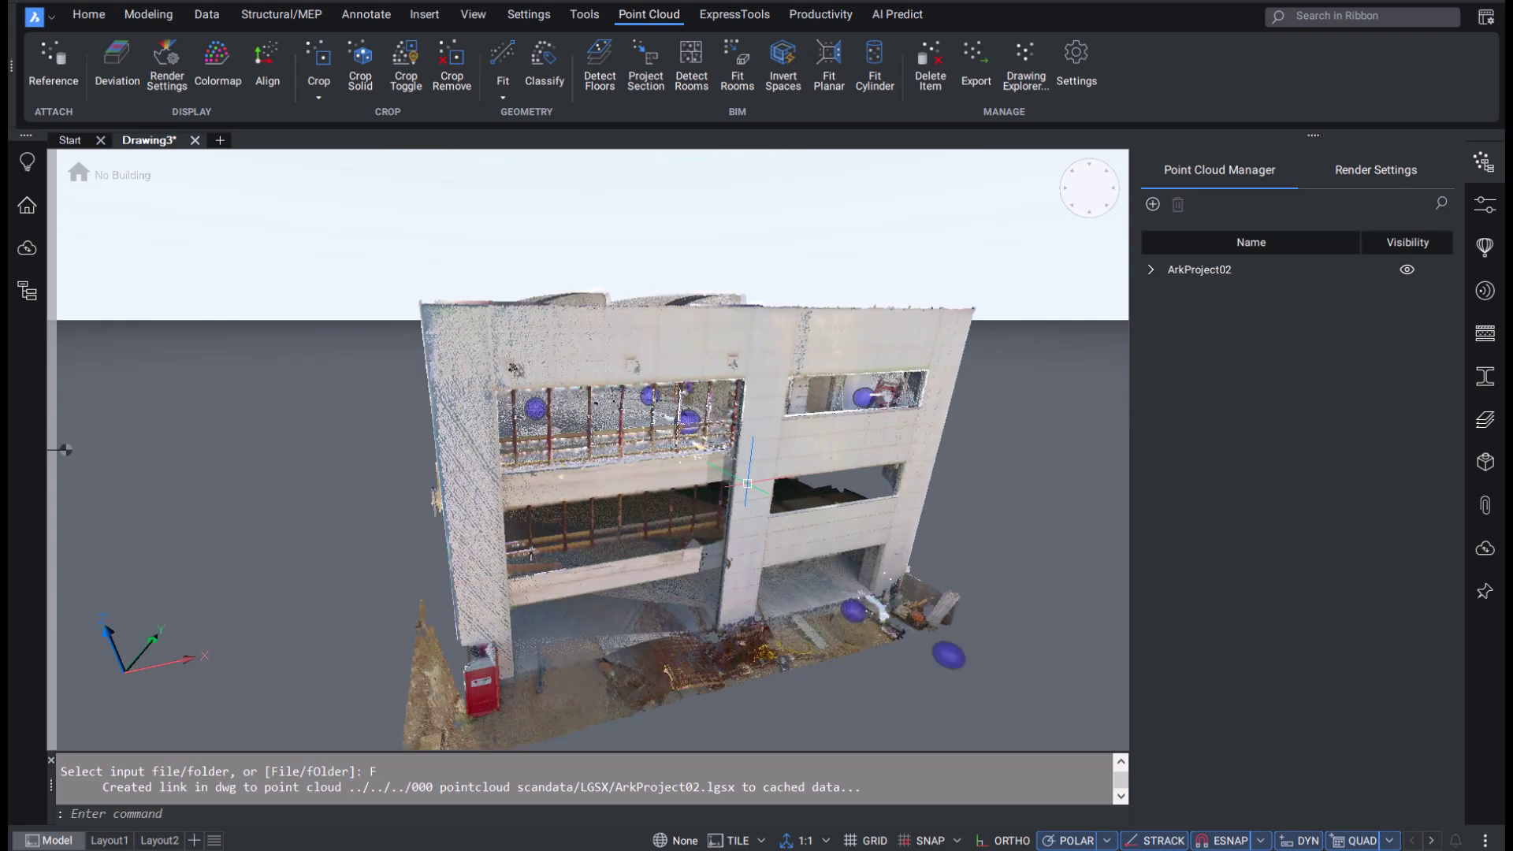
left_click(1150, 269)
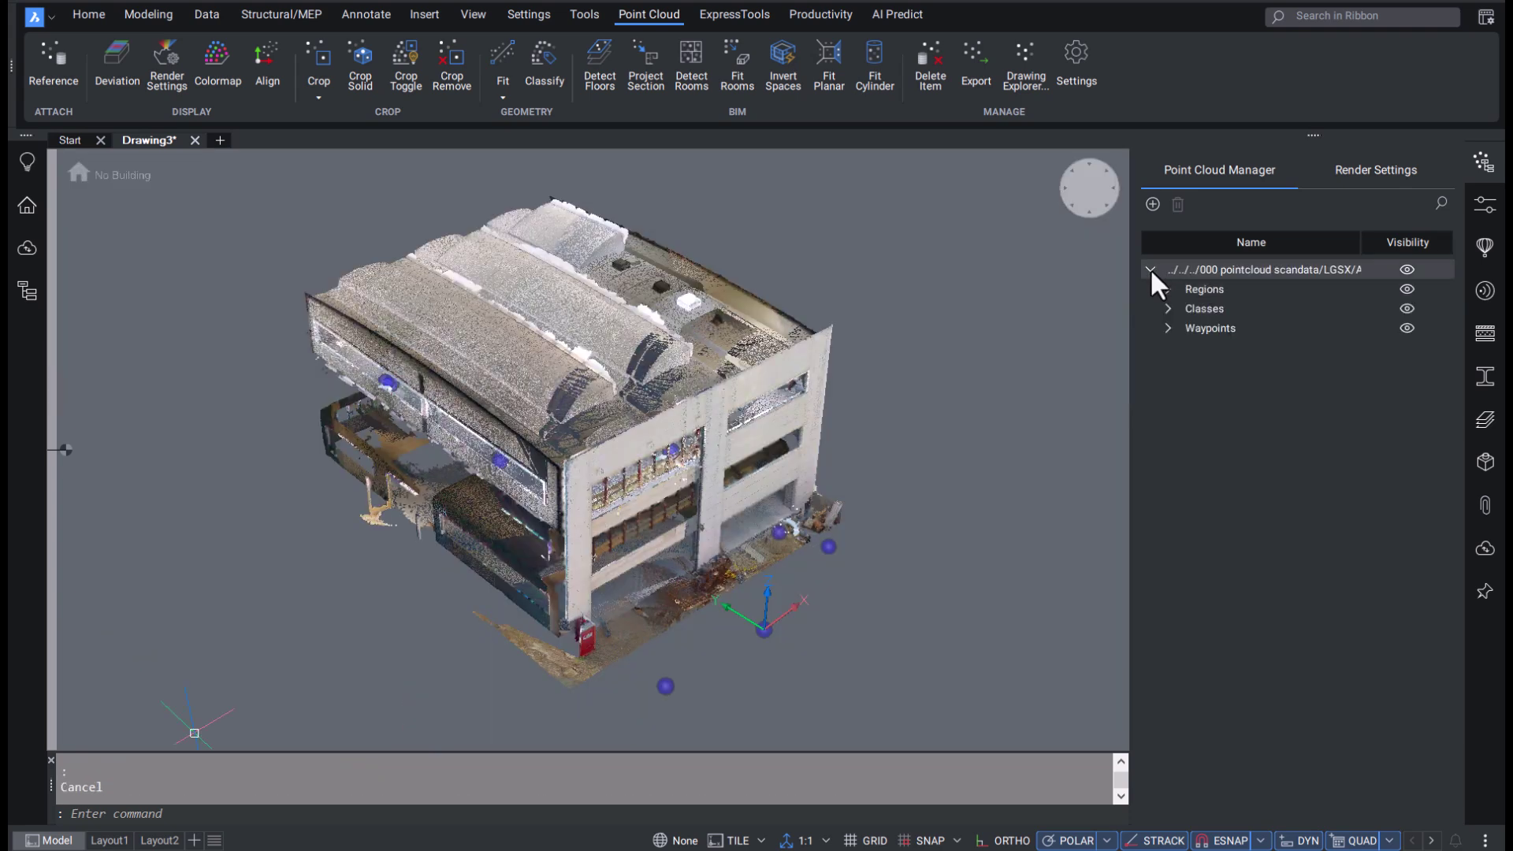
left_click(1168, 327)
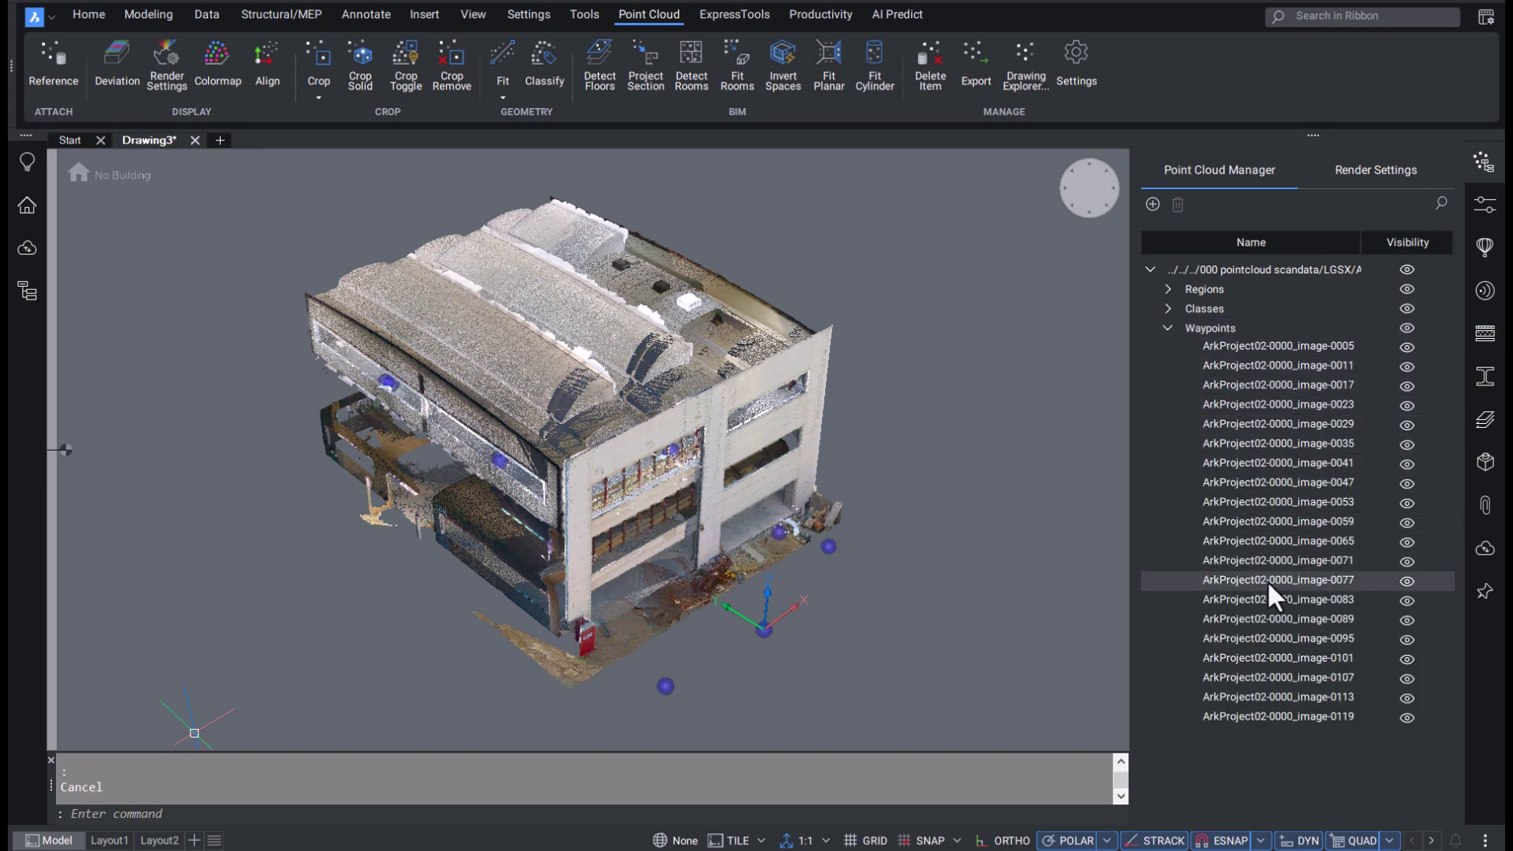
mouse_move(1269, 582)
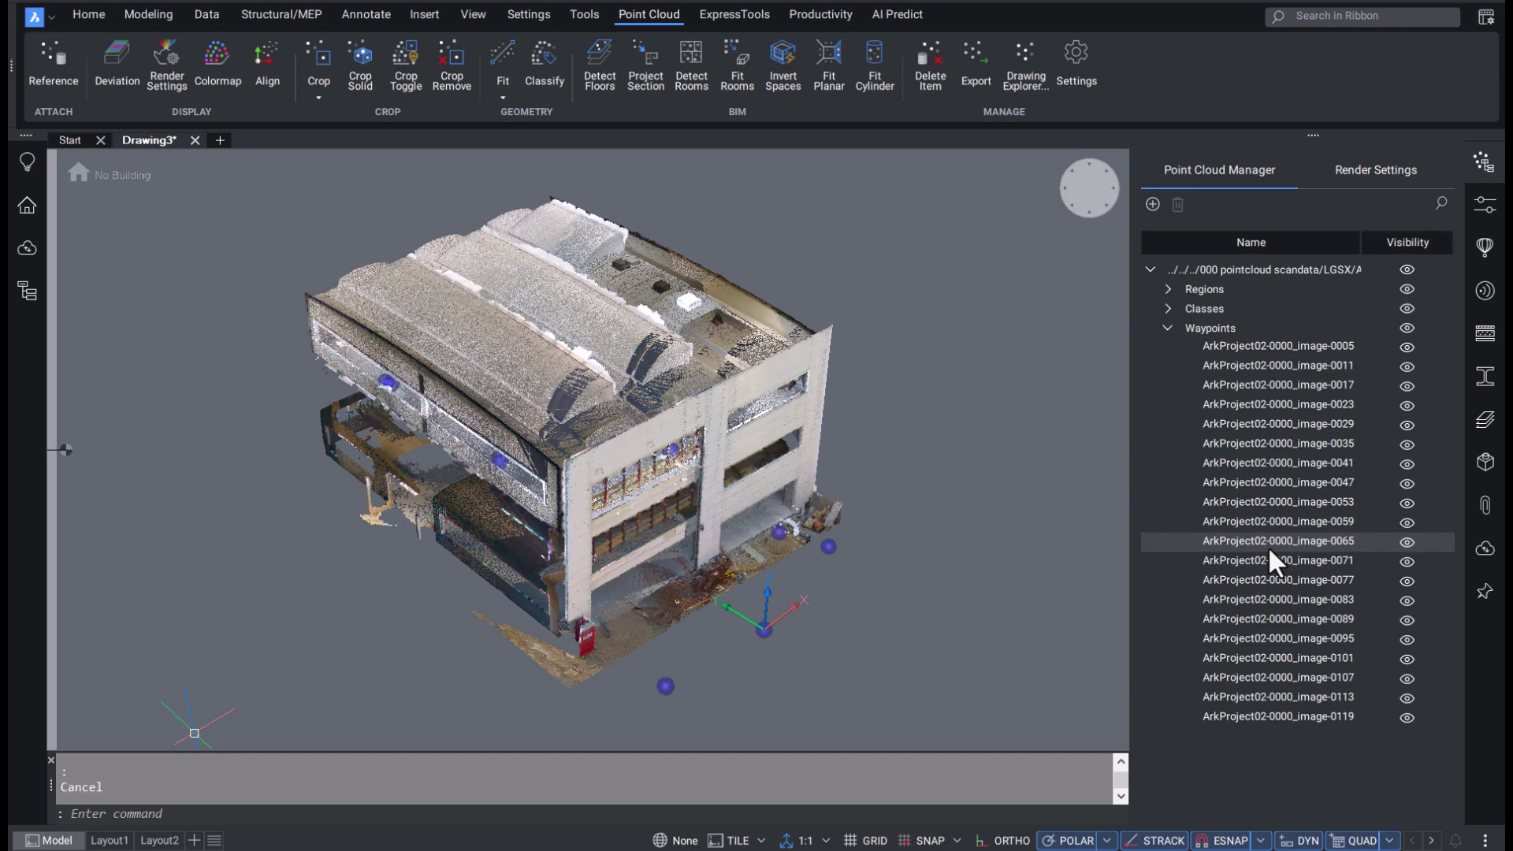
left_click(771, 529)
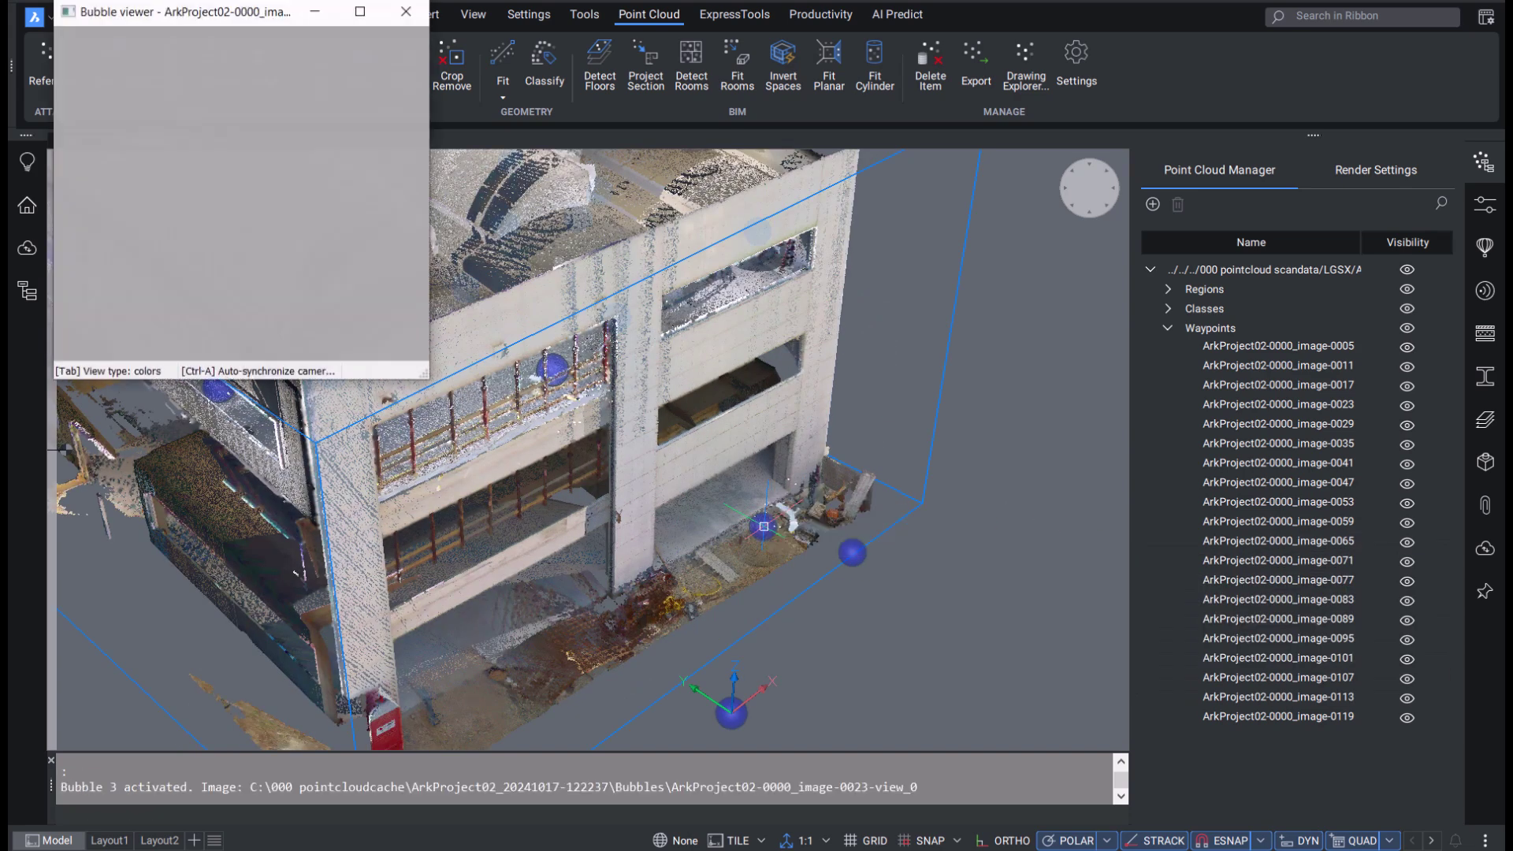
Look around the image-0023 panorama and align the 3D view with the bubble's camera.
left_click_drag(675, 264, 321, 185)
left_click_drag(478, 169, 418, 355)
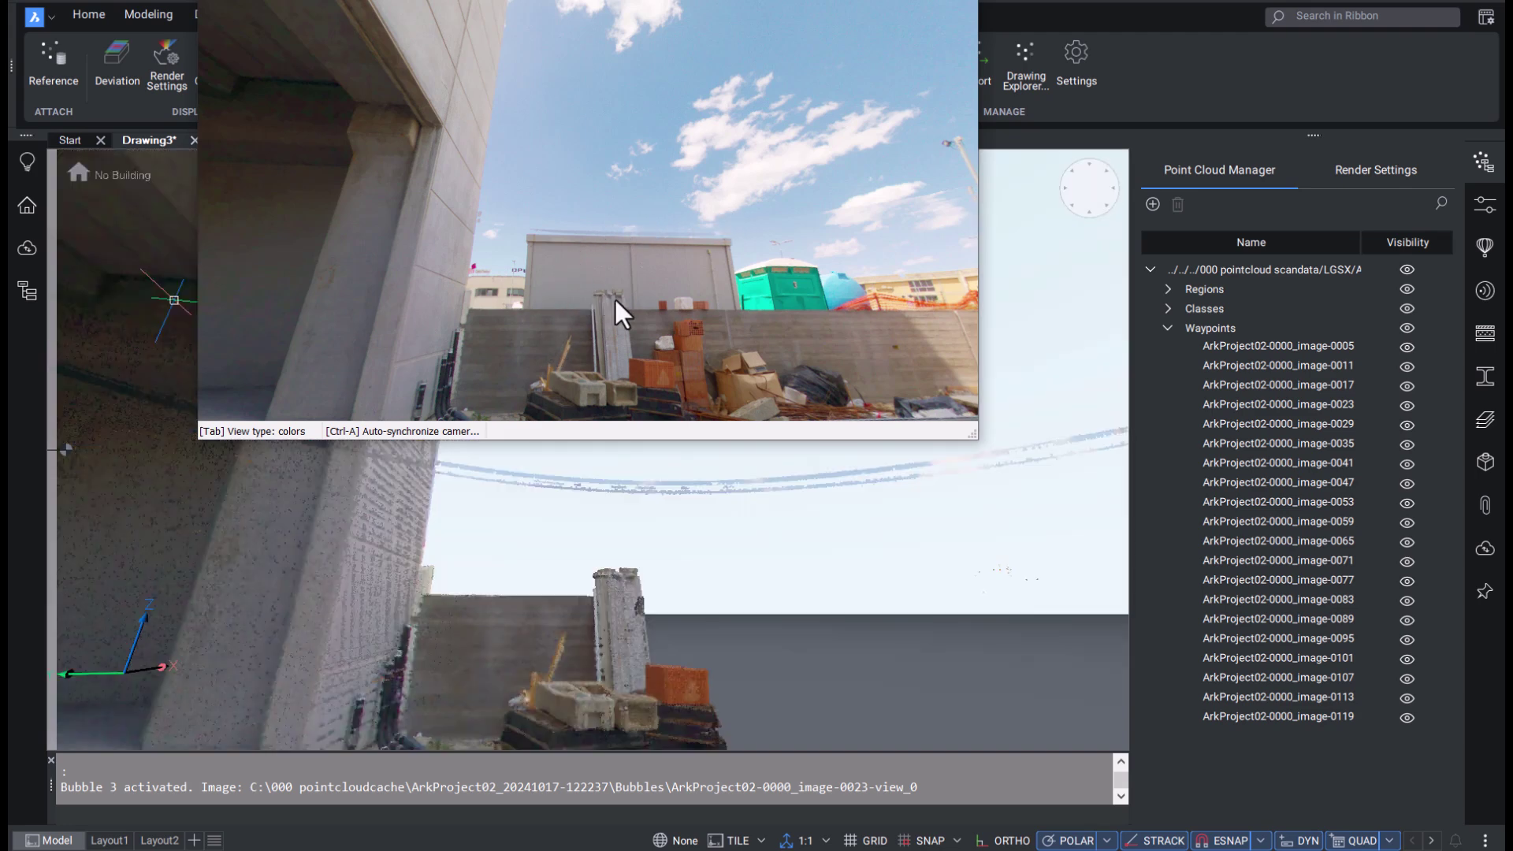
left_click_drag(561, 229, 938, 191)
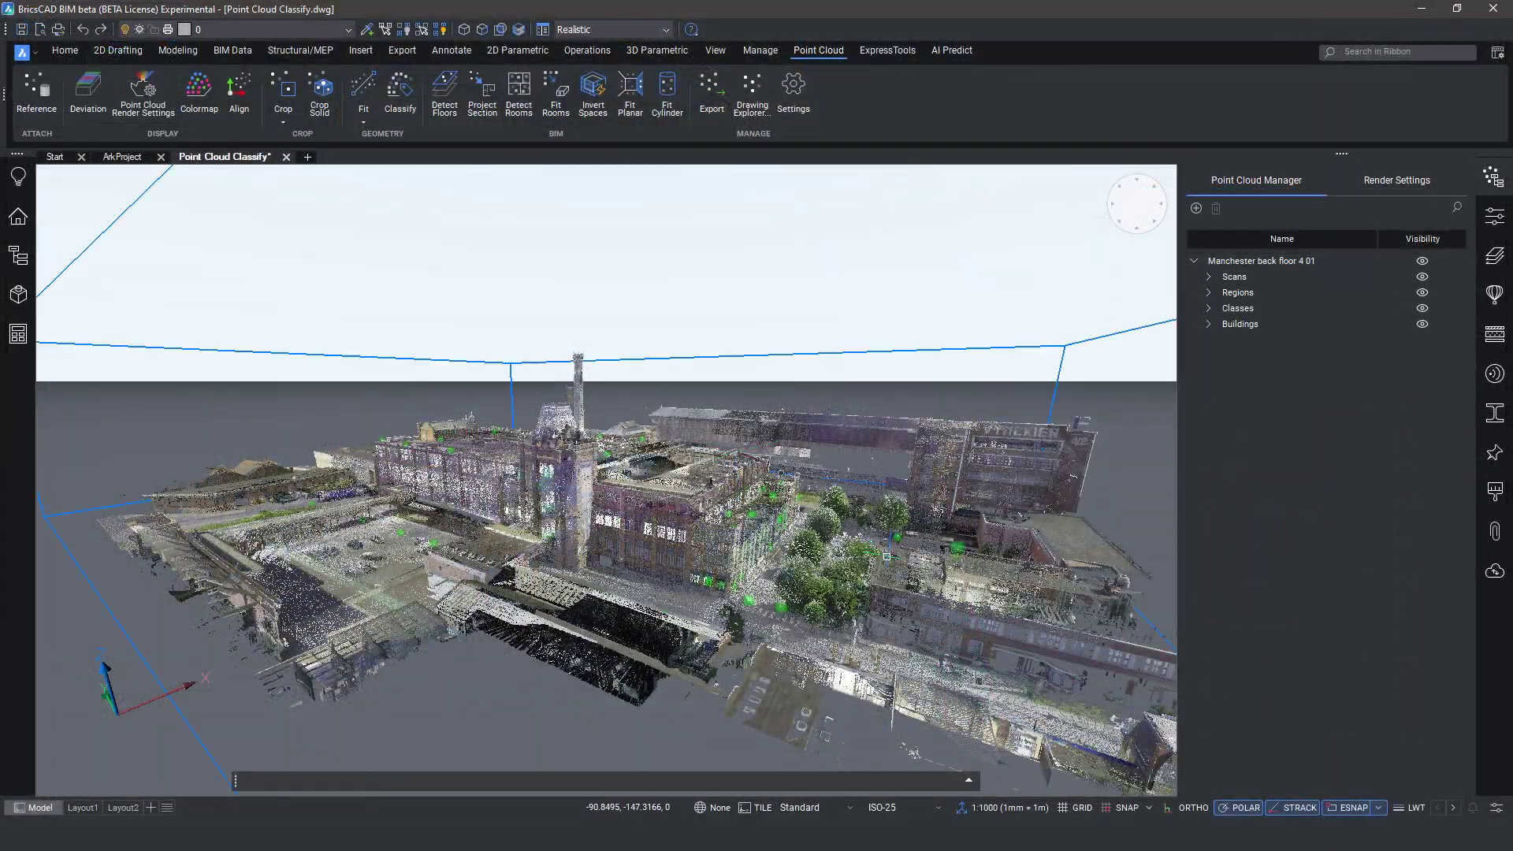
middle_click_drag(920, 564, 770, 628, "shift")
scroll(719, 507, "up", 5)
scroll(719, 507, "up", 5)
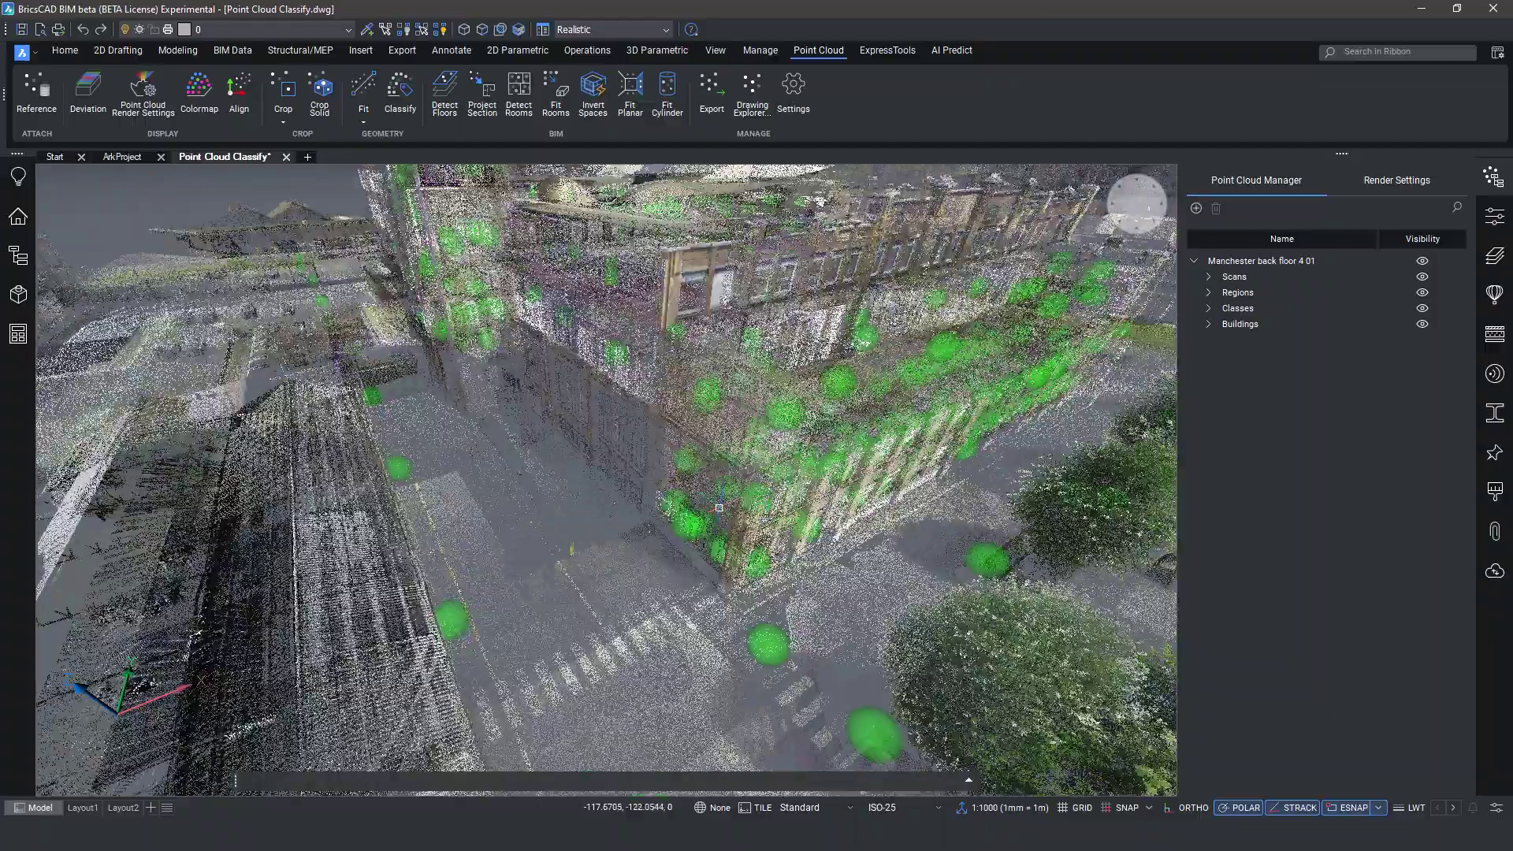
middle_click_drag(719, 507, 741, 472, "shift")
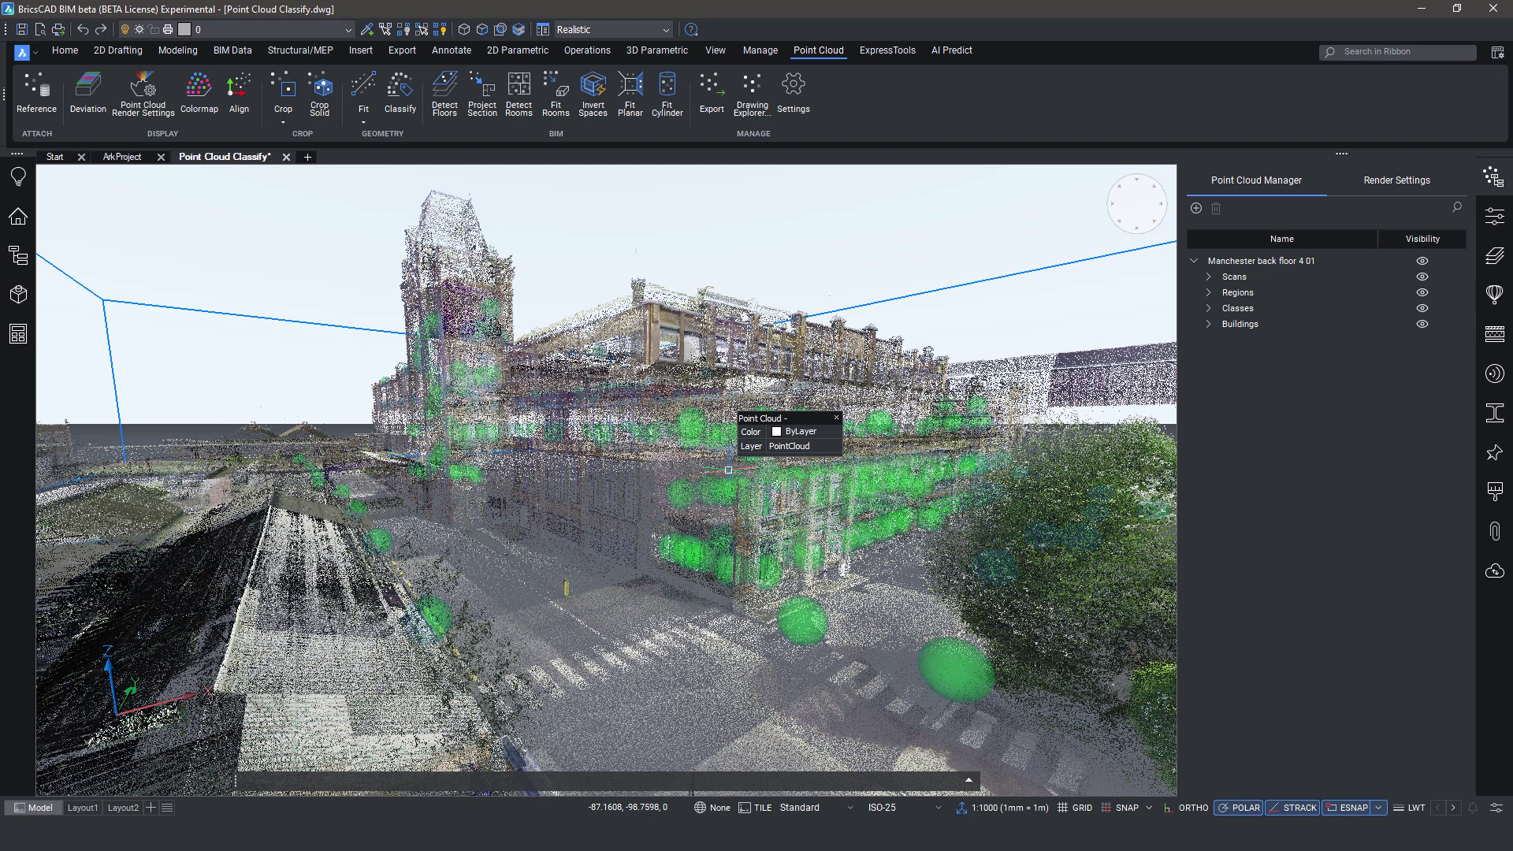
left_click(1373, 183)
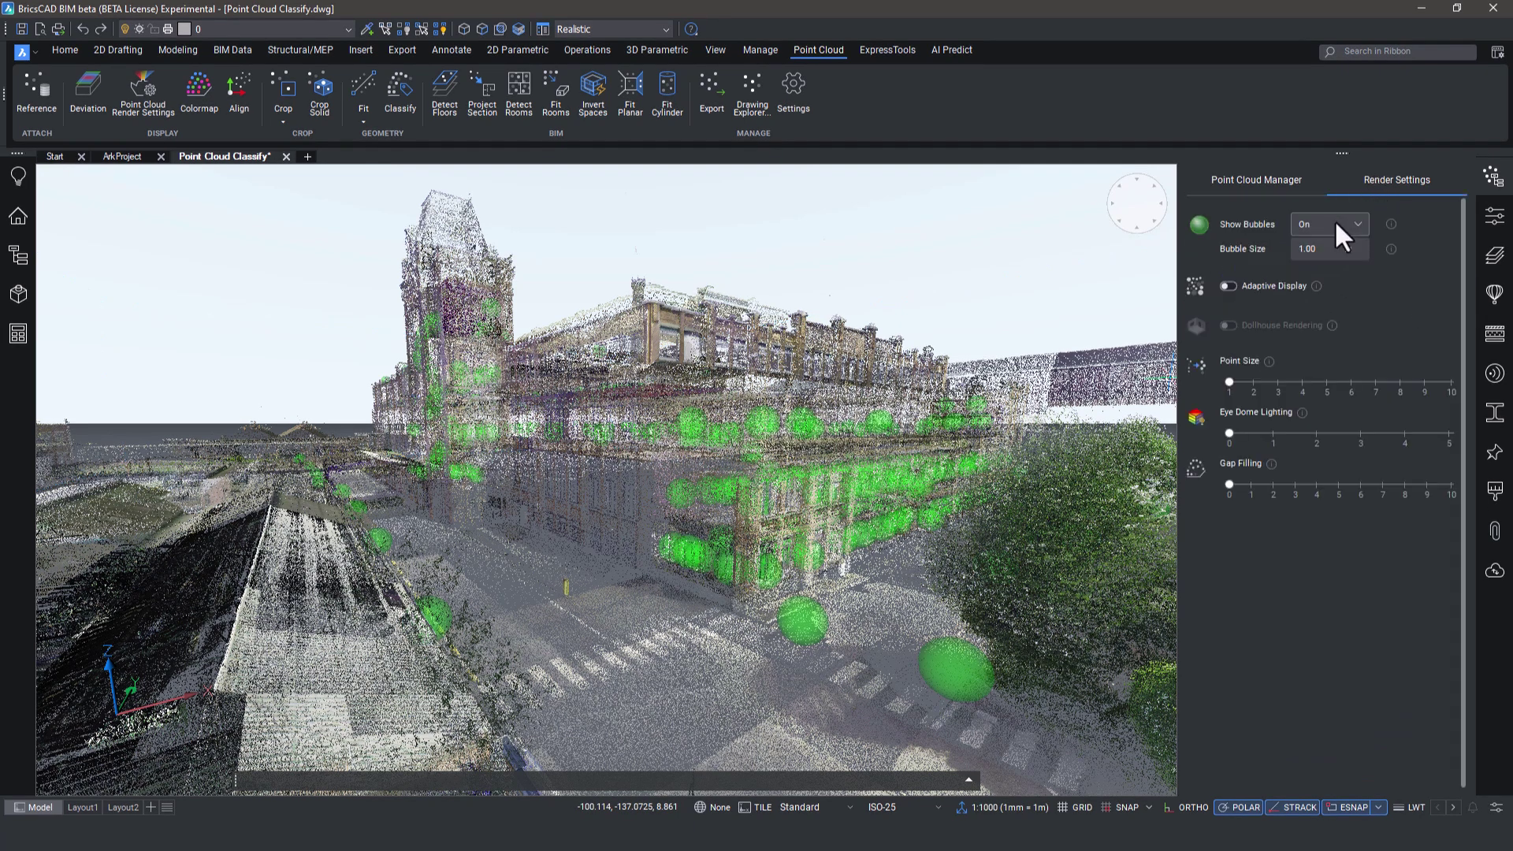
Switch the scan bubbles off and back on at 1.00 m bubble size.
left_click(1359, 221)
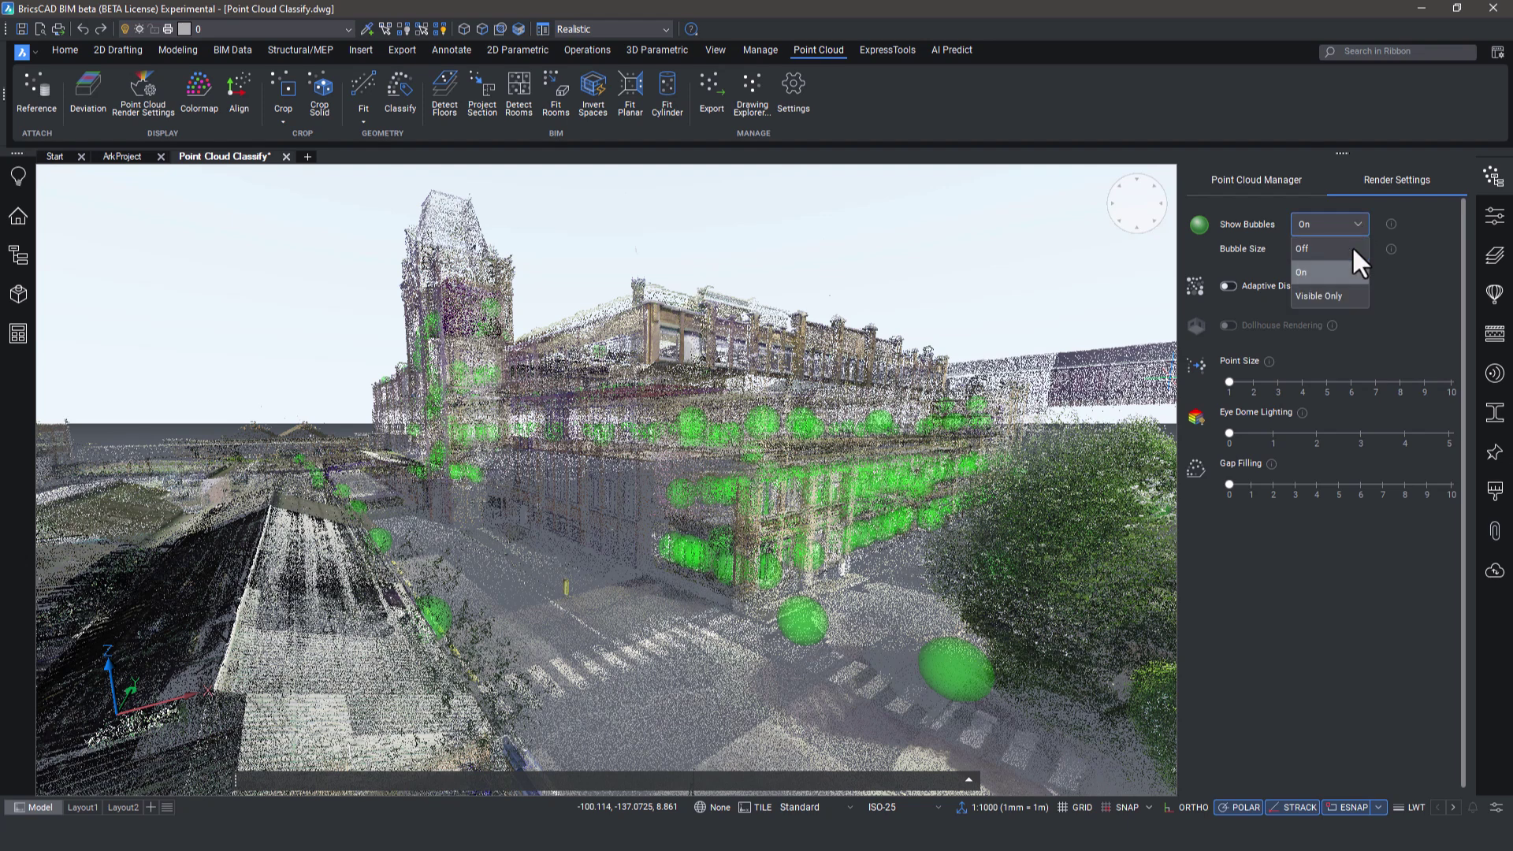
left_click(1351, 247)
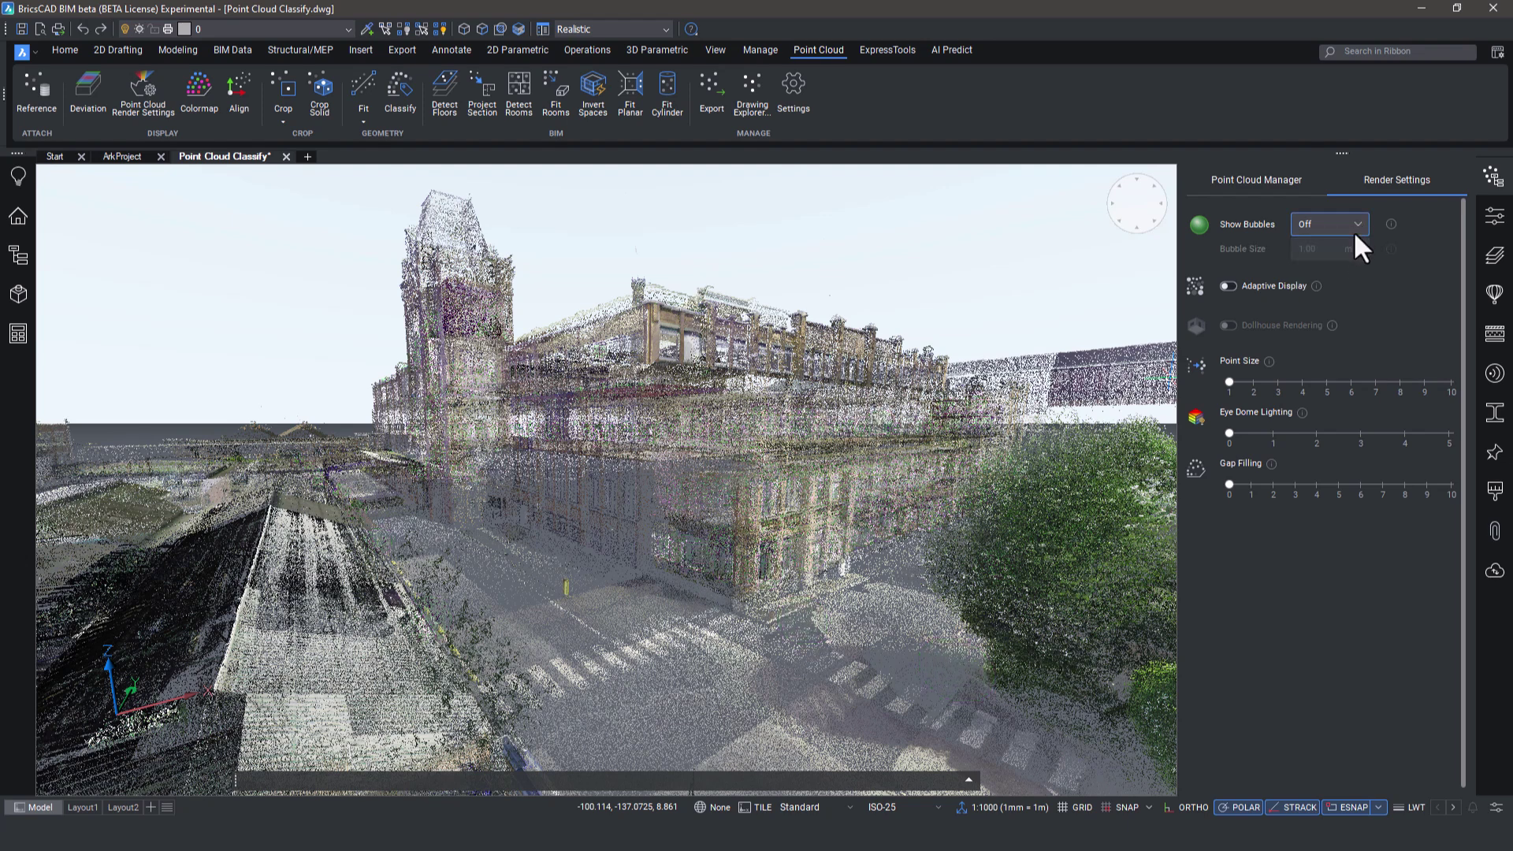
left_click(1357, 221)
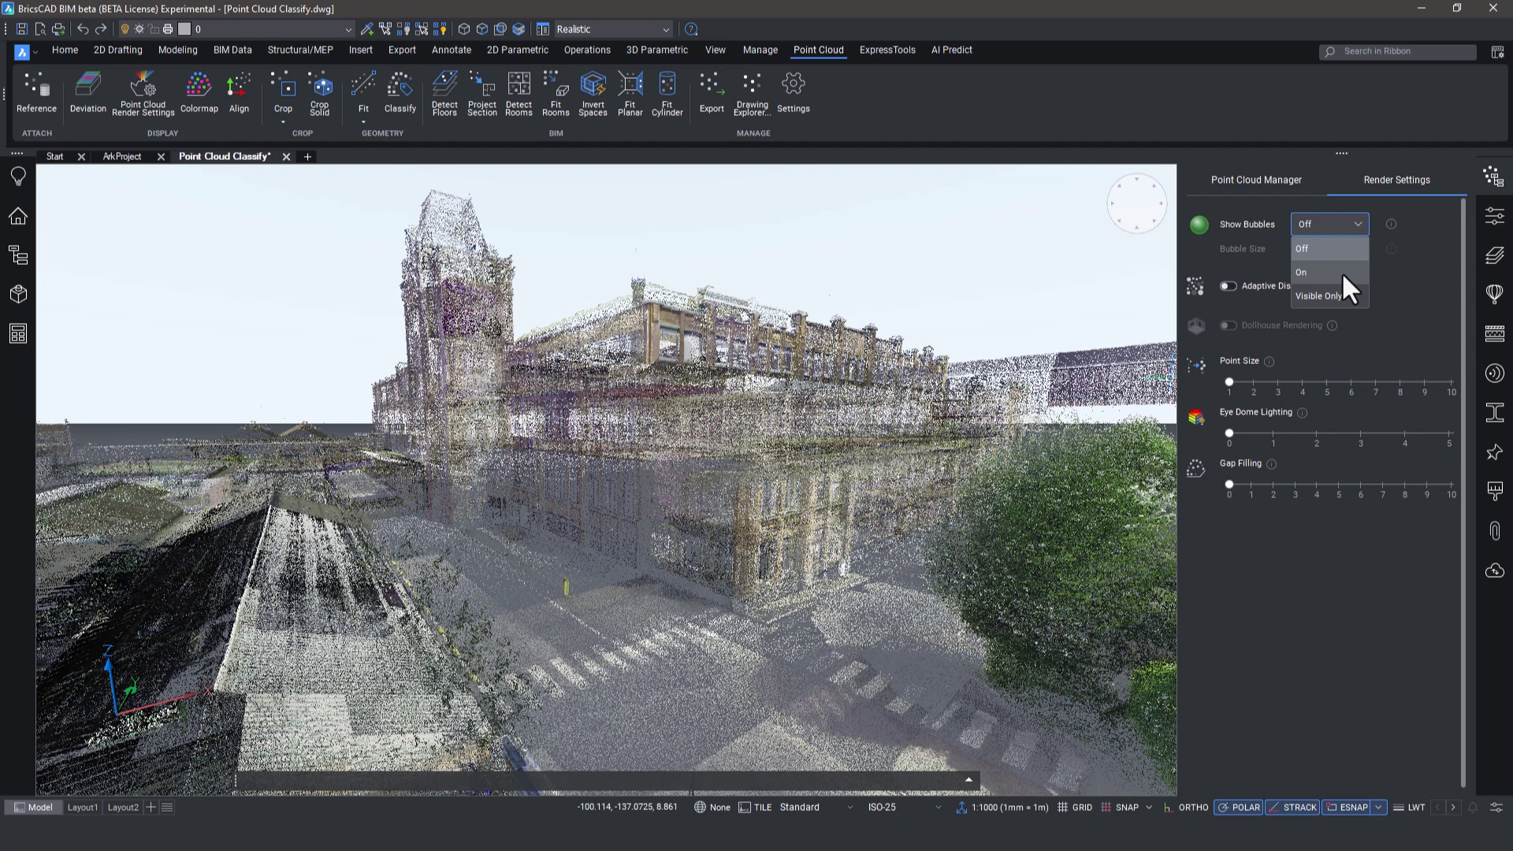
left_click(1342, 272)
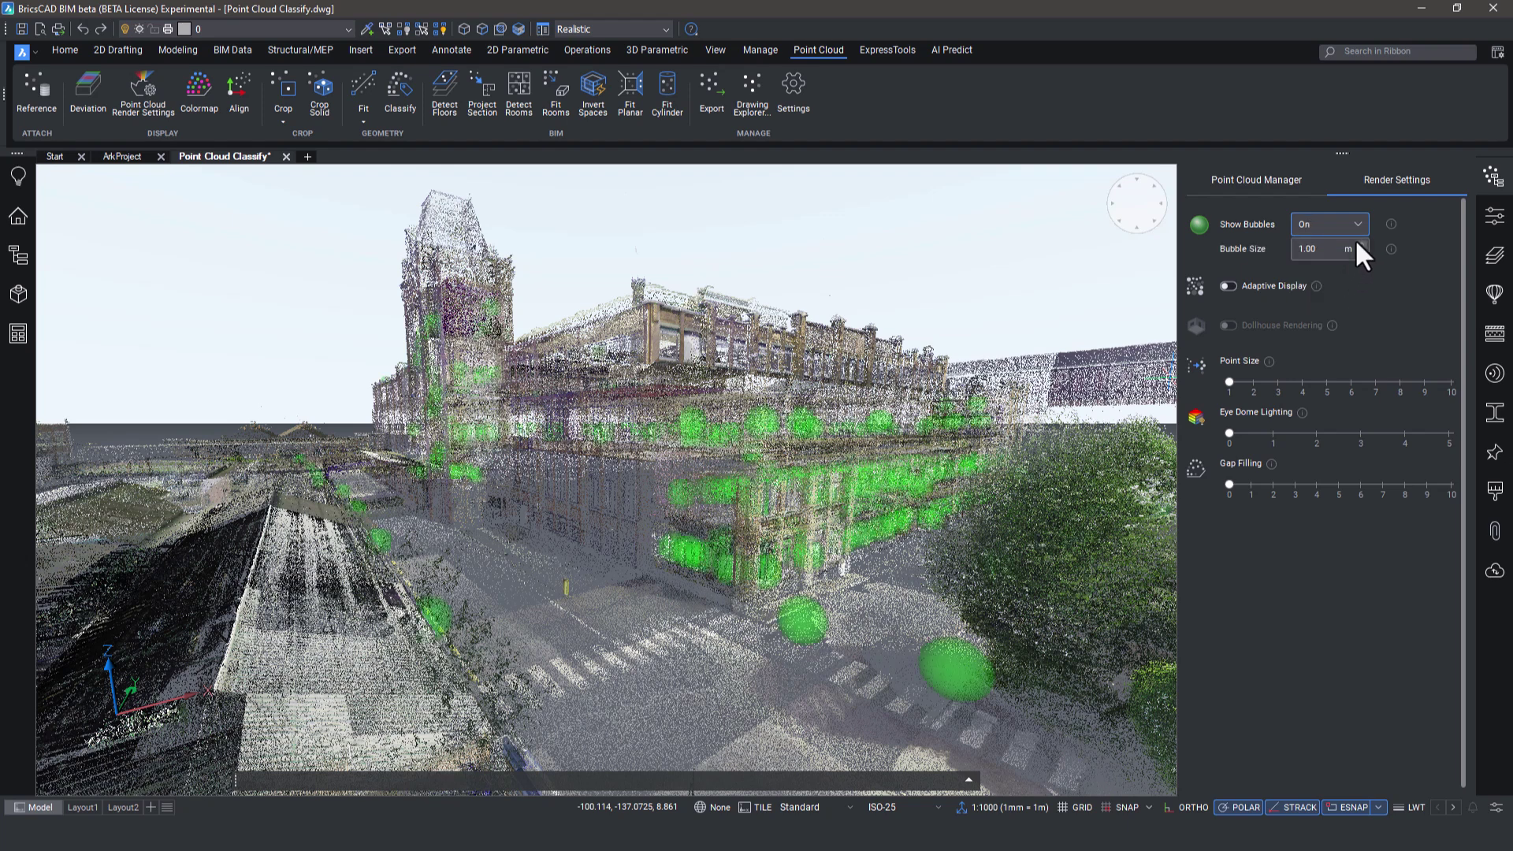
Go to the saved CarPark view and turn on adaptive display.
scroll(1346, 246, "up", 4)
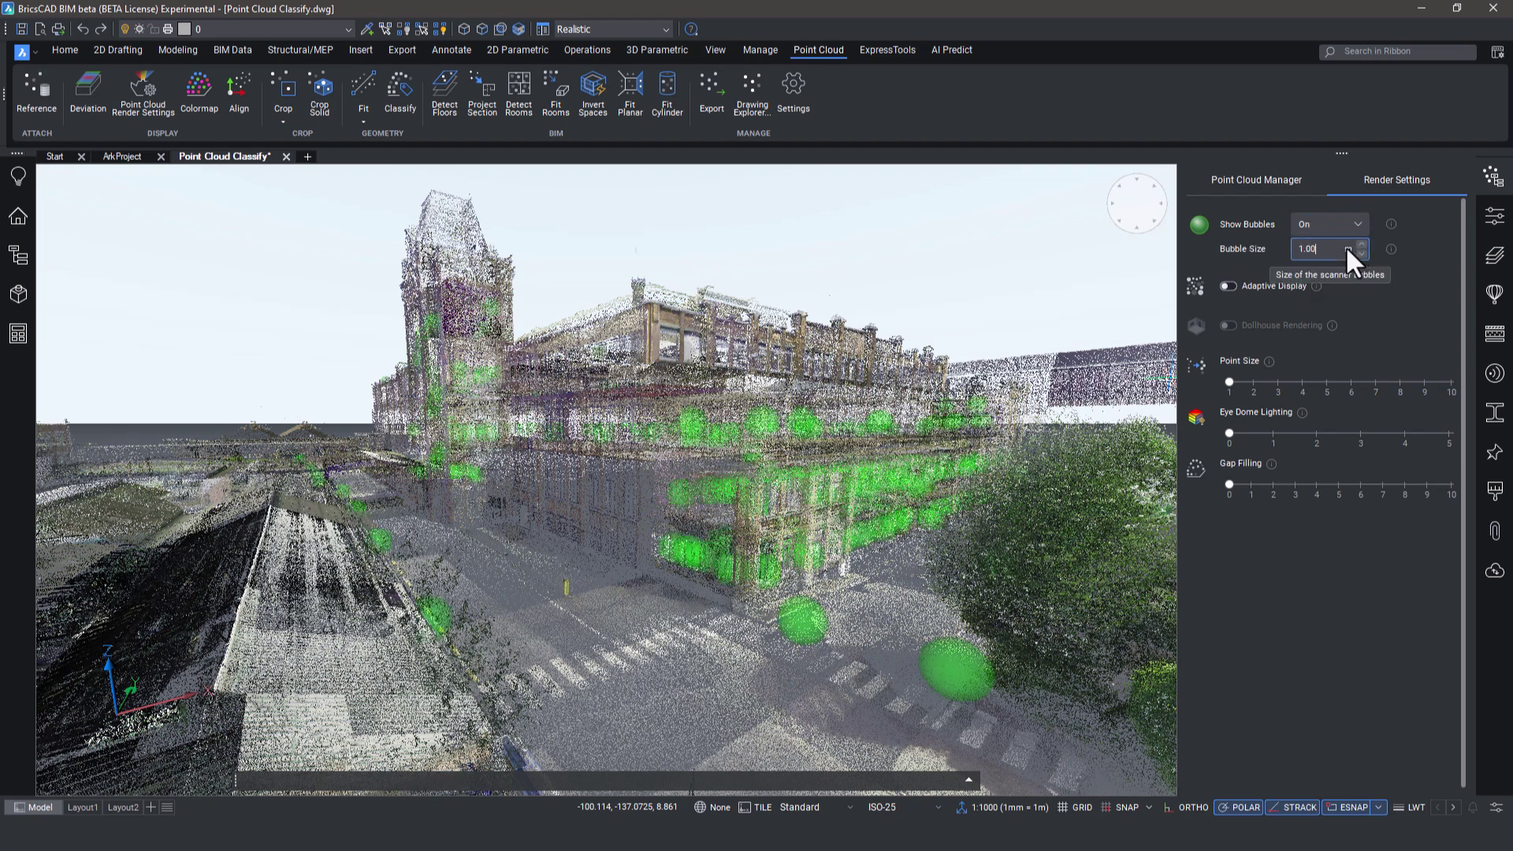
middle_click_drag(1108, 320, 1154, 364, "shift")
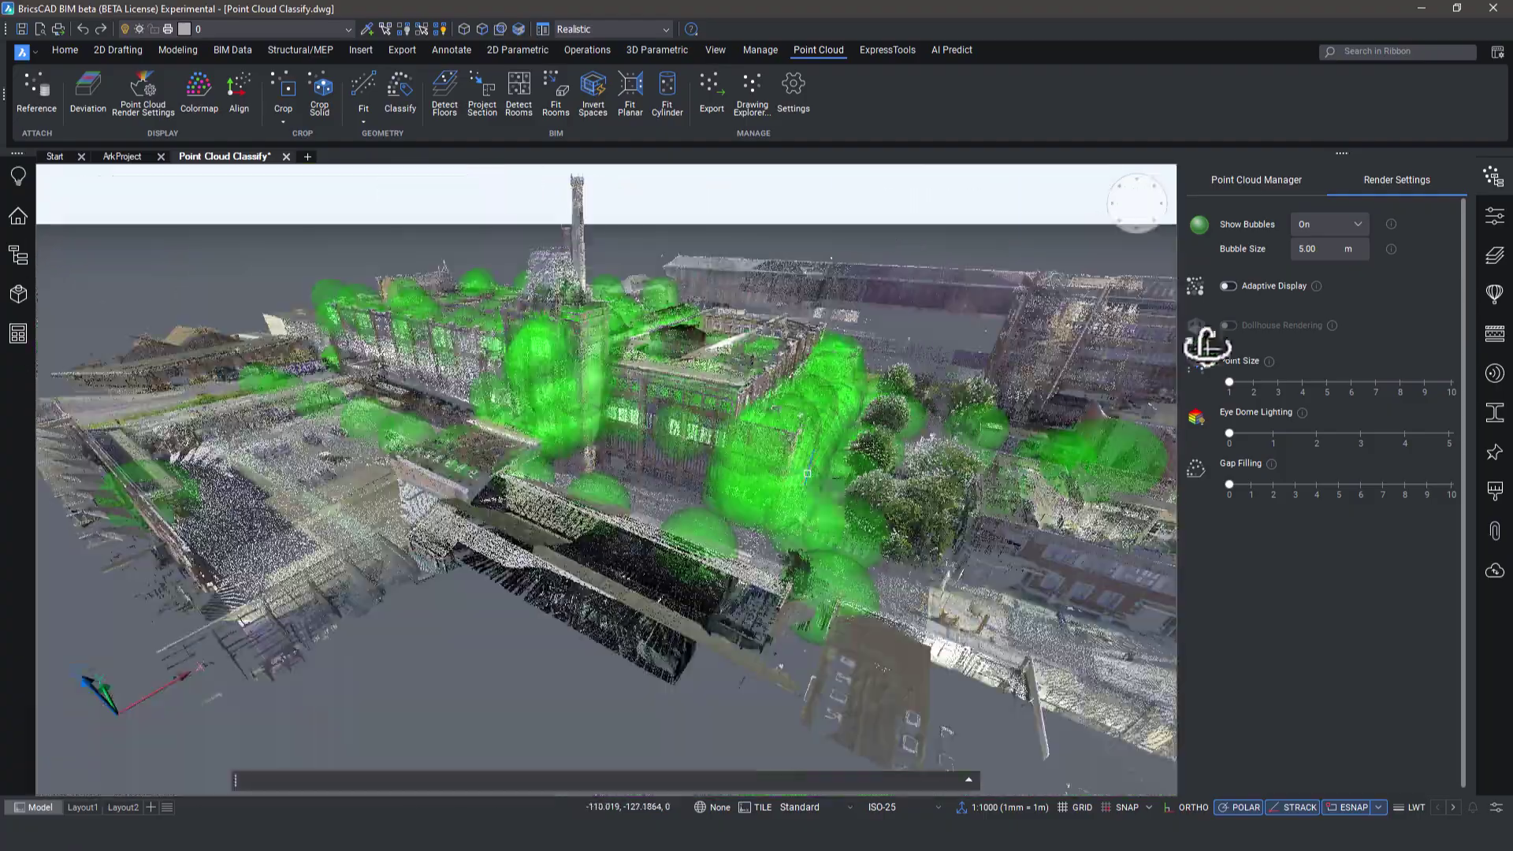
scroll(1336, 252, "down", 4)
right_click(1137, 206)
left_click(1342, 233)
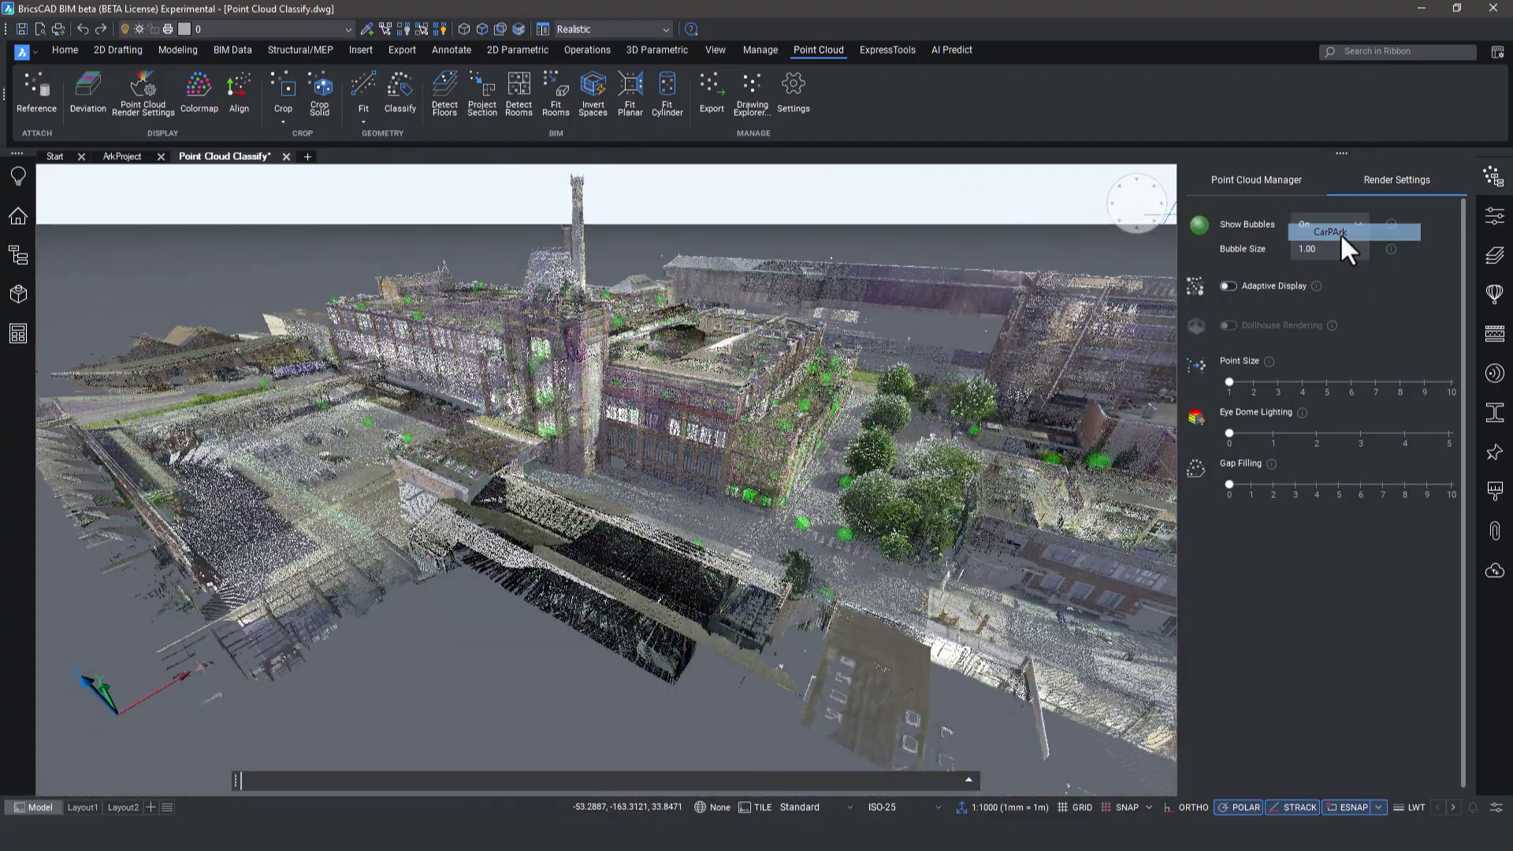
left_click(1228, 285)
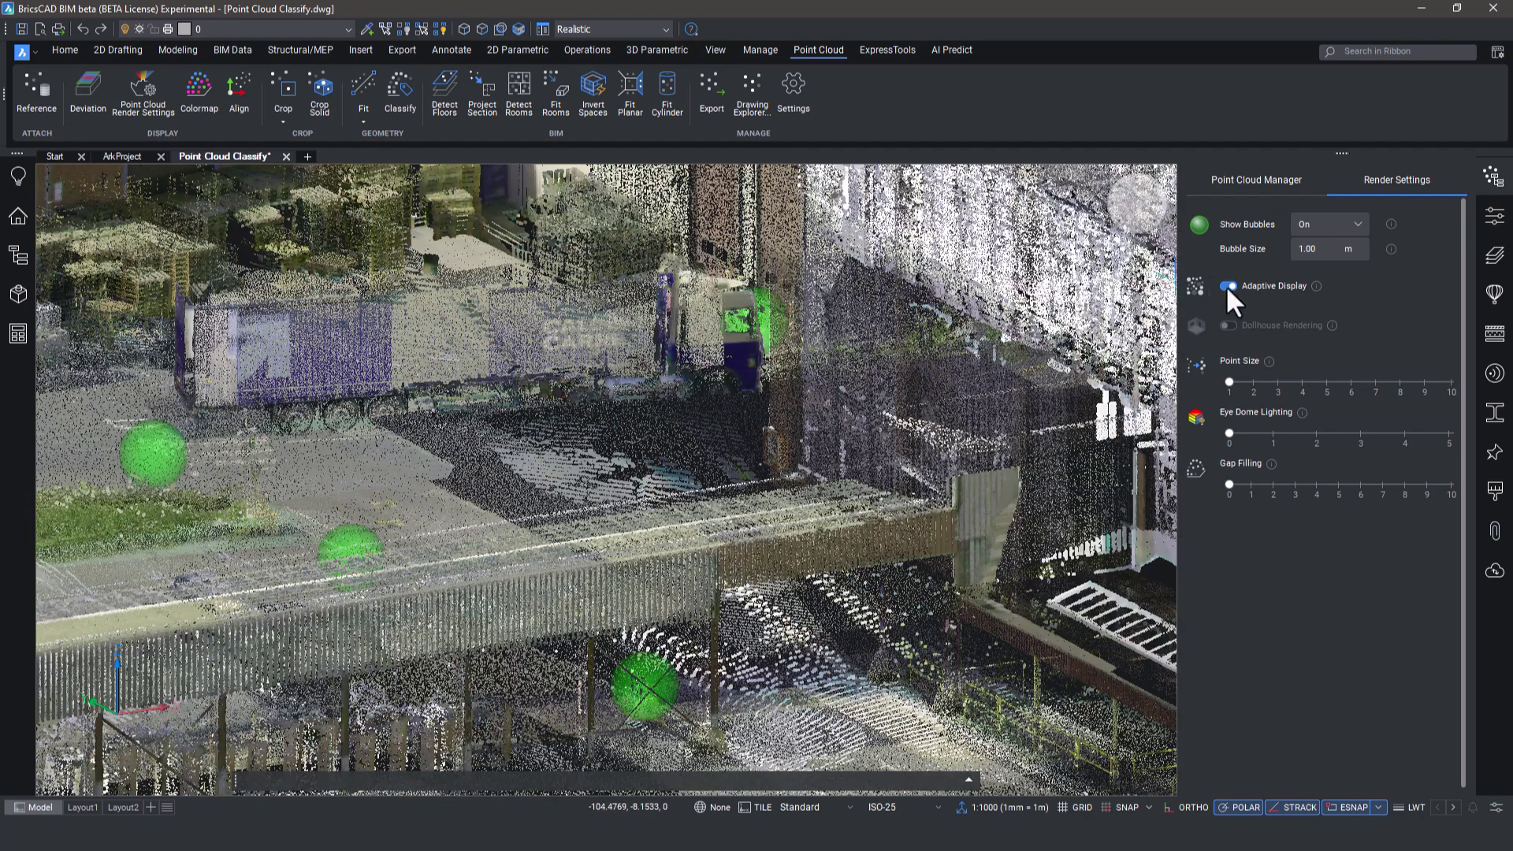
Turn adaptive display off and increase the point cloud's point size.
left_click(1228, 285)
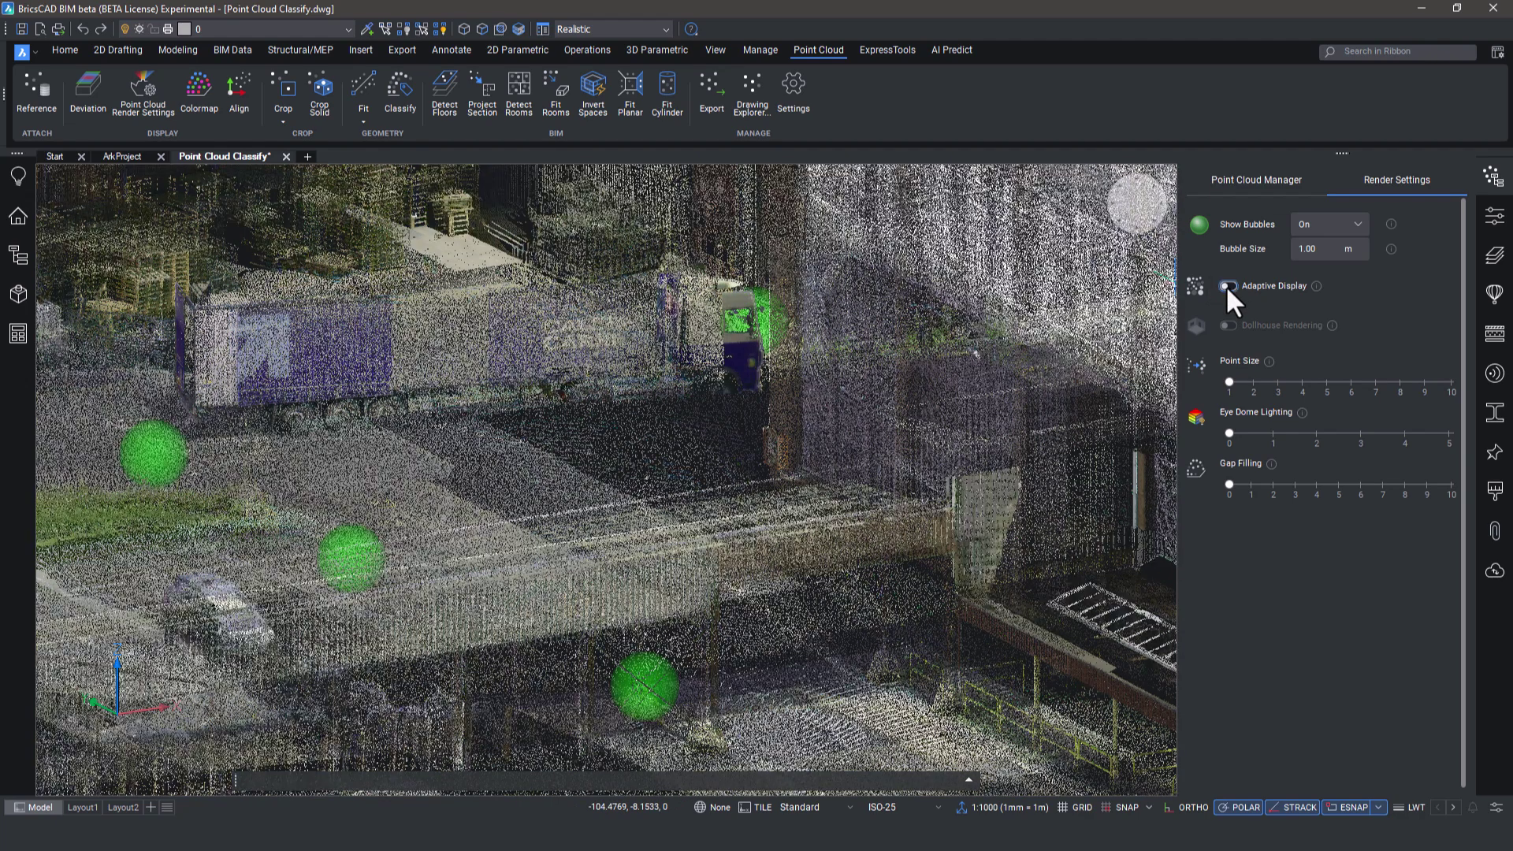
mouse_move(1227, 380)
left_mouse_down()
mouse_move(1278, 382)
mouse_move(1256, 380)
left_mouse_up()
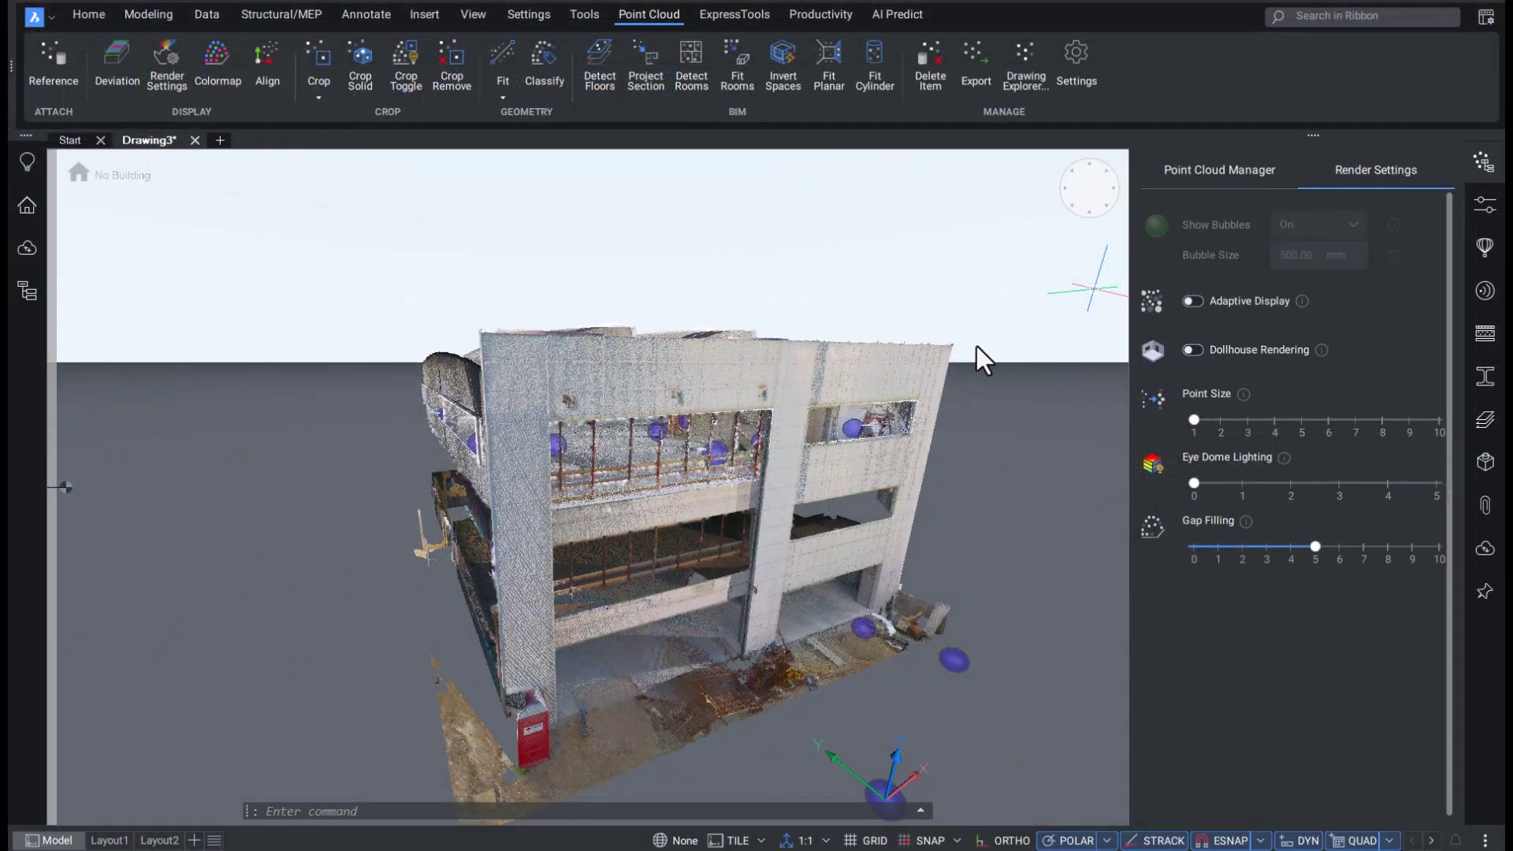
middle_click_drag(780, 418, 721, 460, "shift")
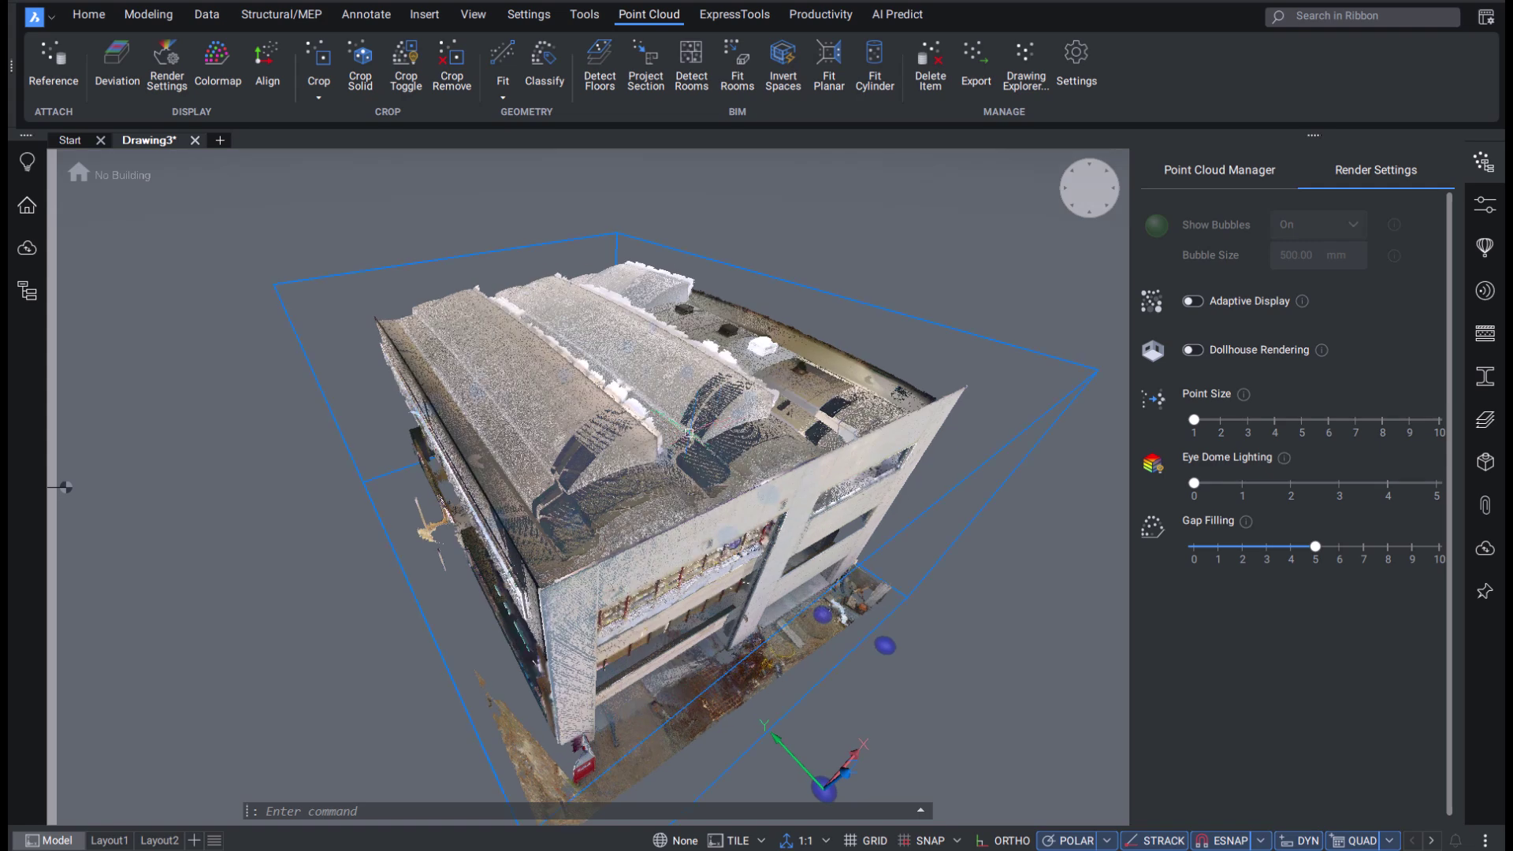
Turn on dollhouse rendering to reveal the interior and add slight eye-dome shading.
left_click(1195, 350)
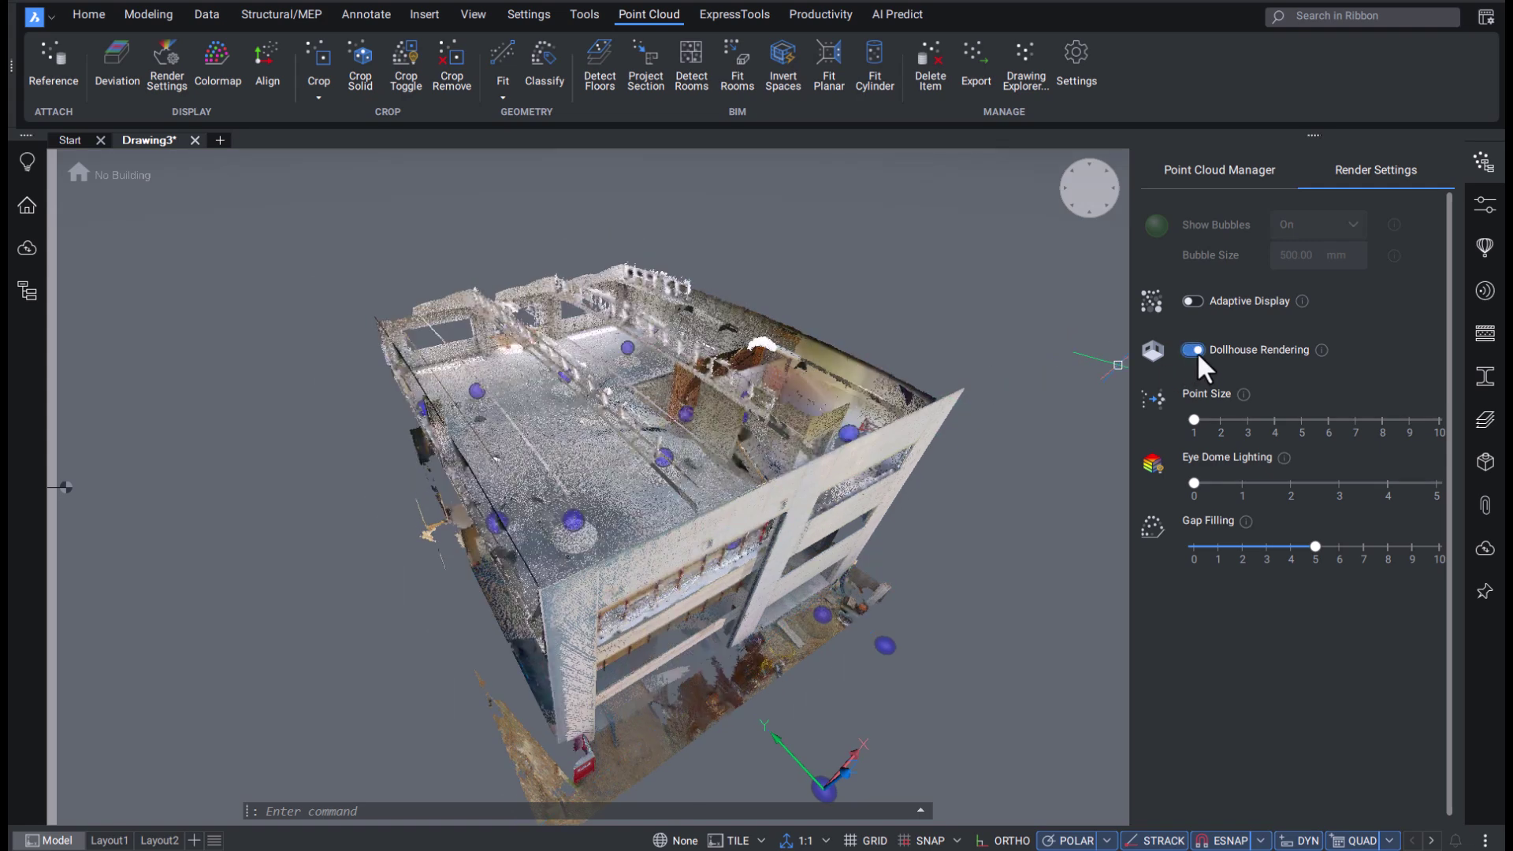
left_click(1195, 350)
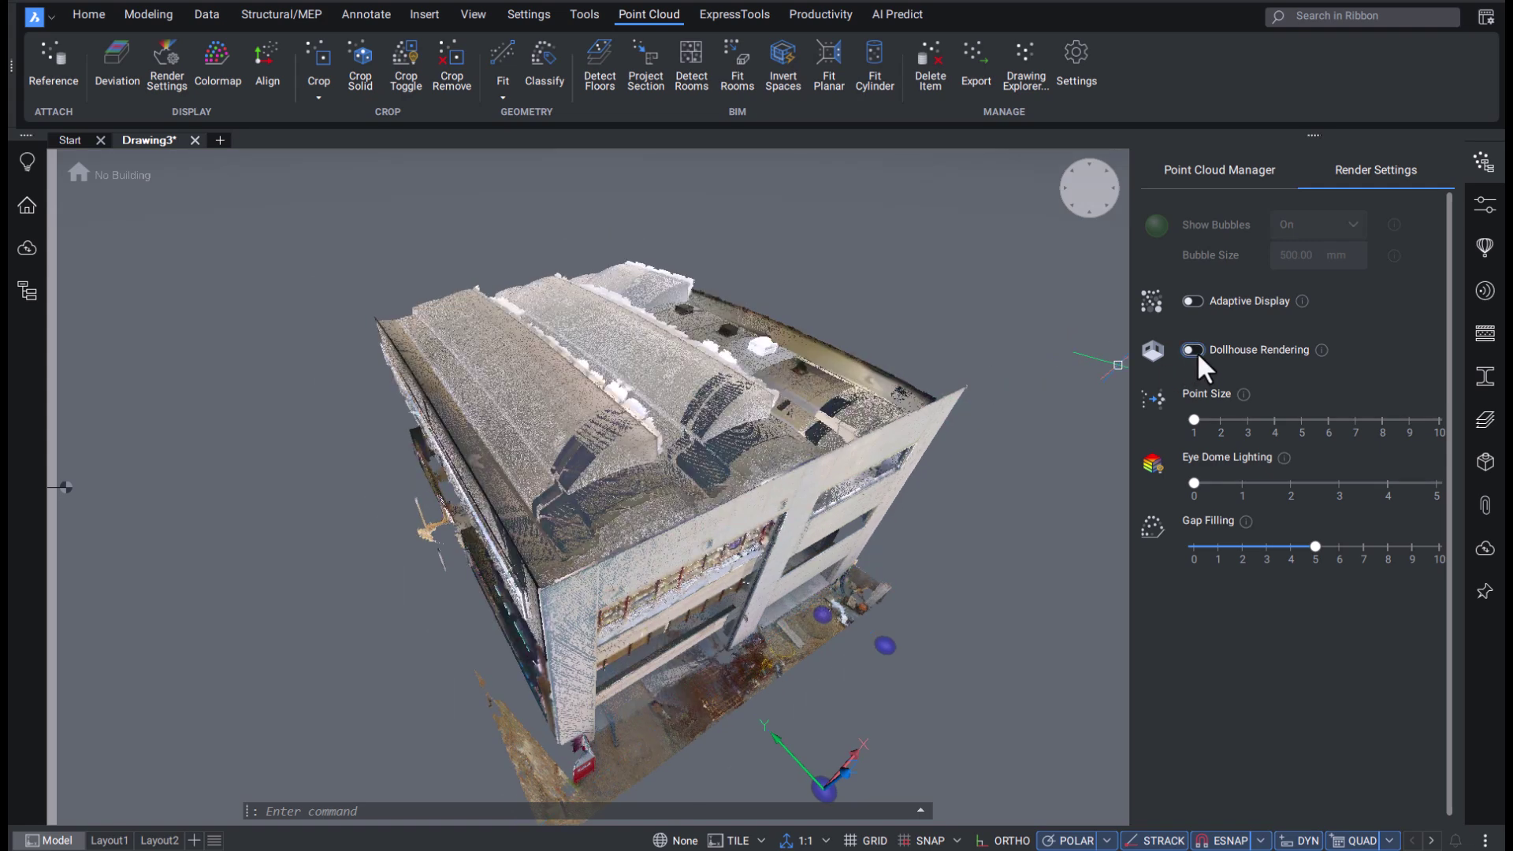
left_click(1195, 350)
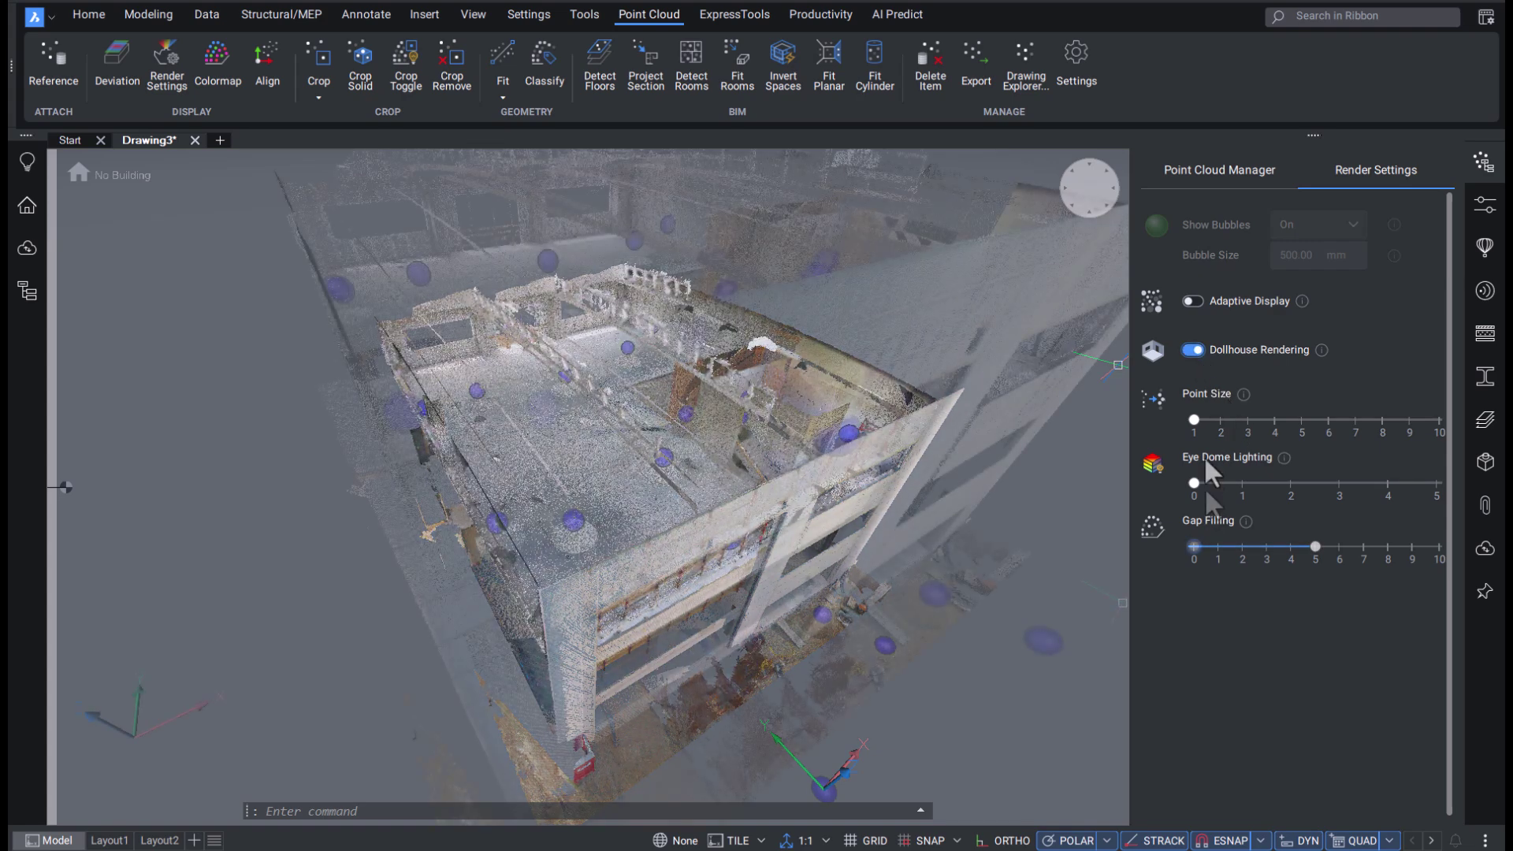
mouse_move(1194, 483)
left_mouse_down()
mouse_move(1282, 486)
mouse_move(1255, 489)
left_mouse_up()
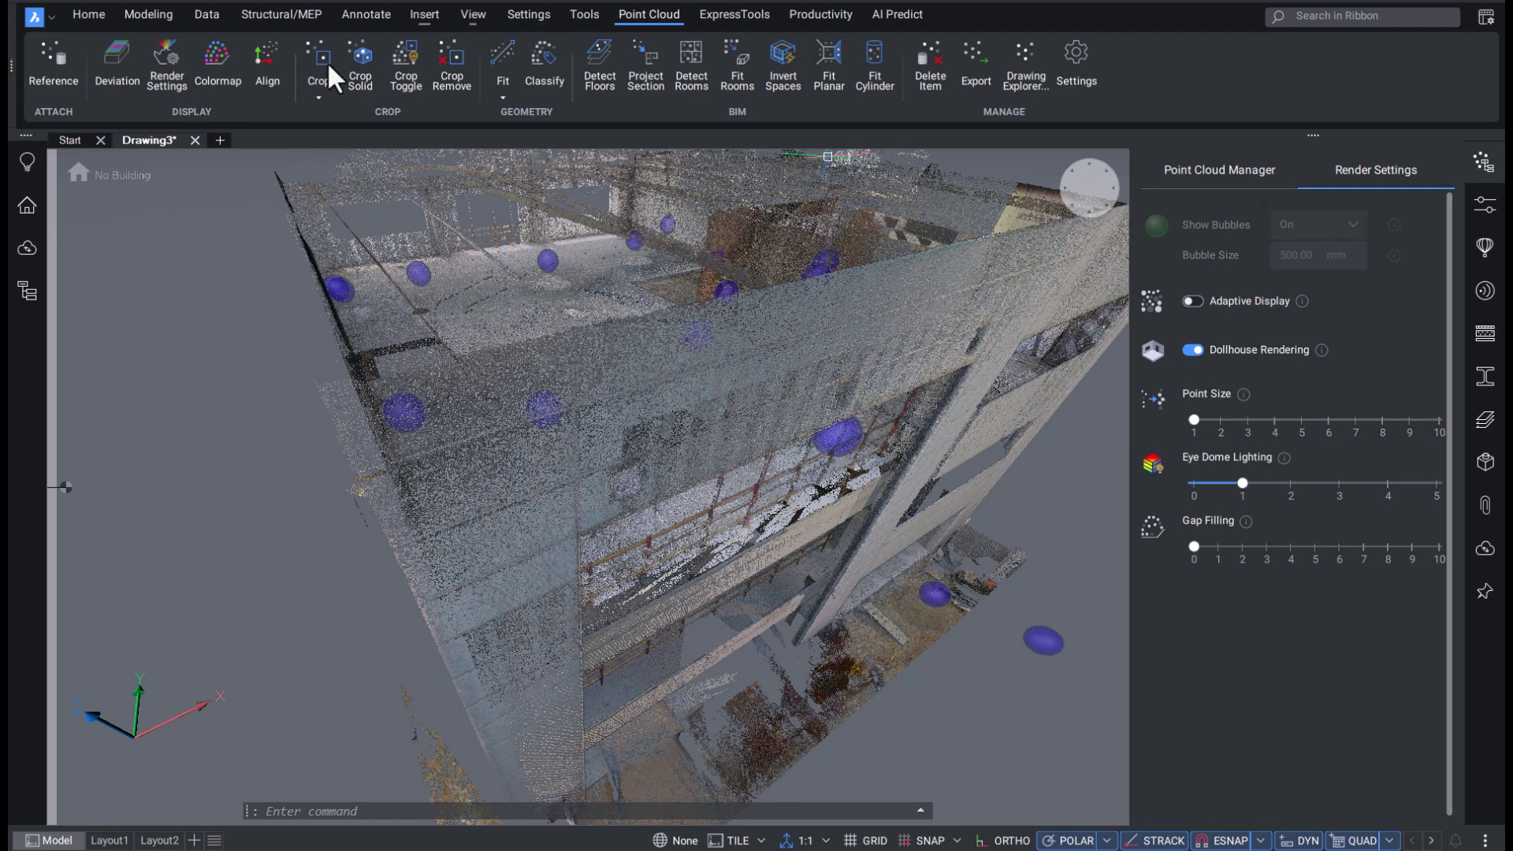
Set the point cloud colour map stylization to Object.
left_click(214, 59)
left_click(1269, 268)
left_click(1261, 323)
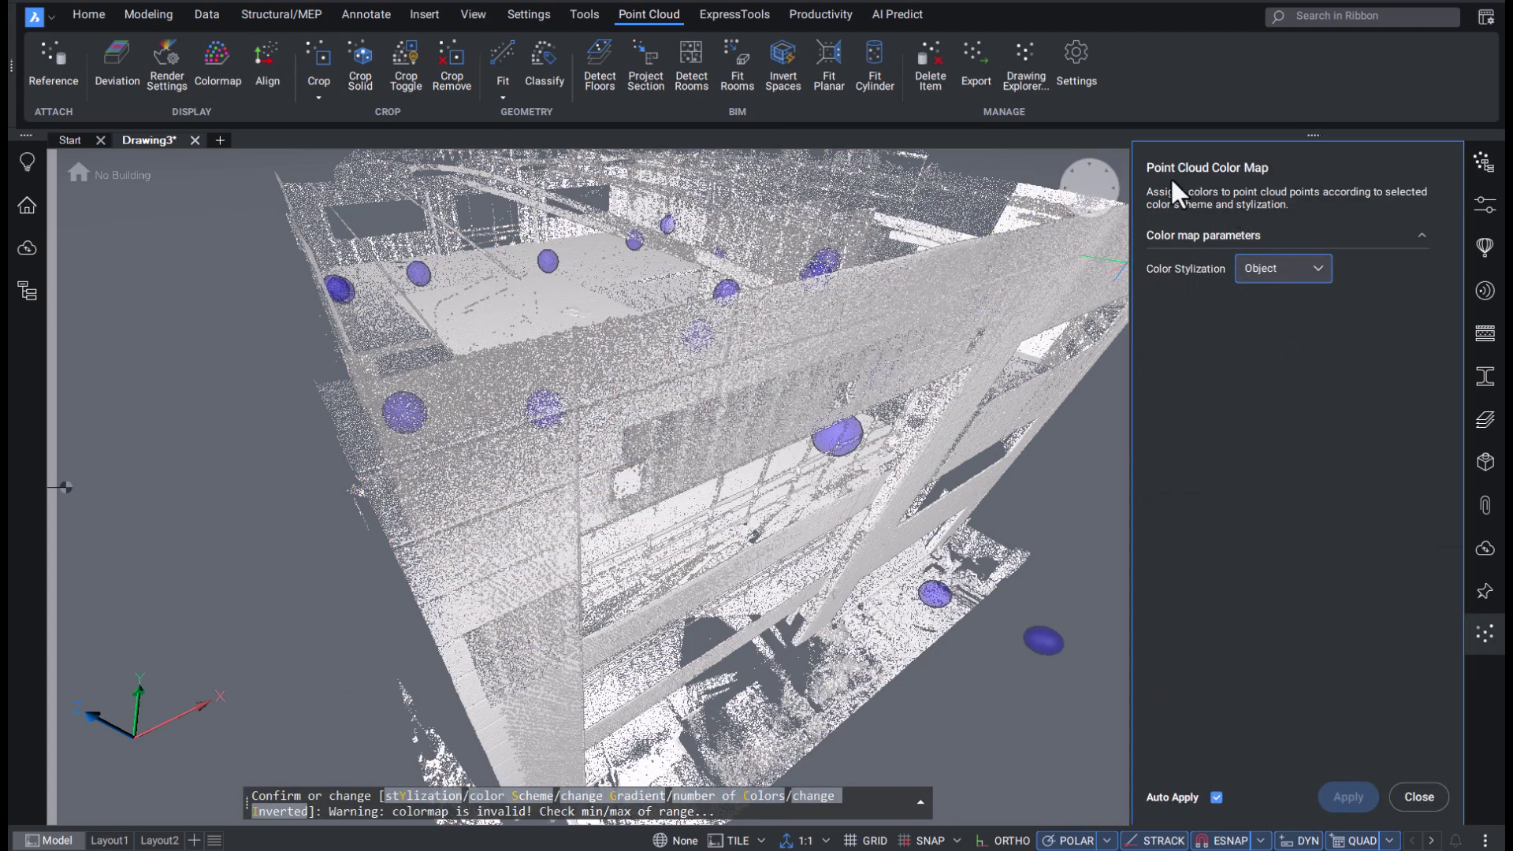
left_click(176, 68)
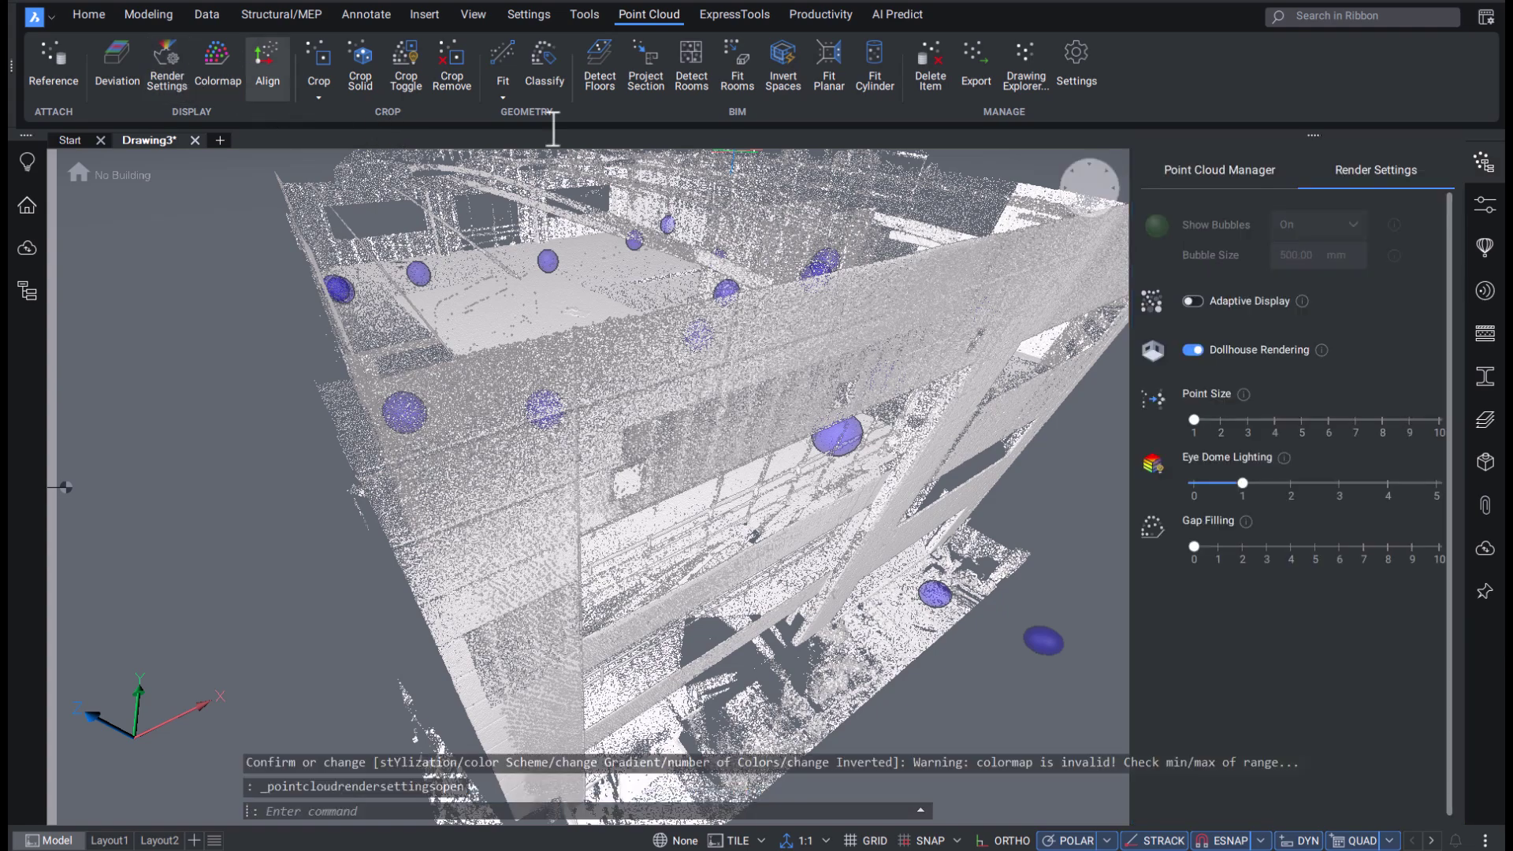
Set gap filling to 0 and eye-dome lighting to 1, then show the class list.
mouse_move(1240, 483)
left_mouse_down()
mouse_move(1166, 483)
mouse_move(1327, 495)
left_mouse_up()
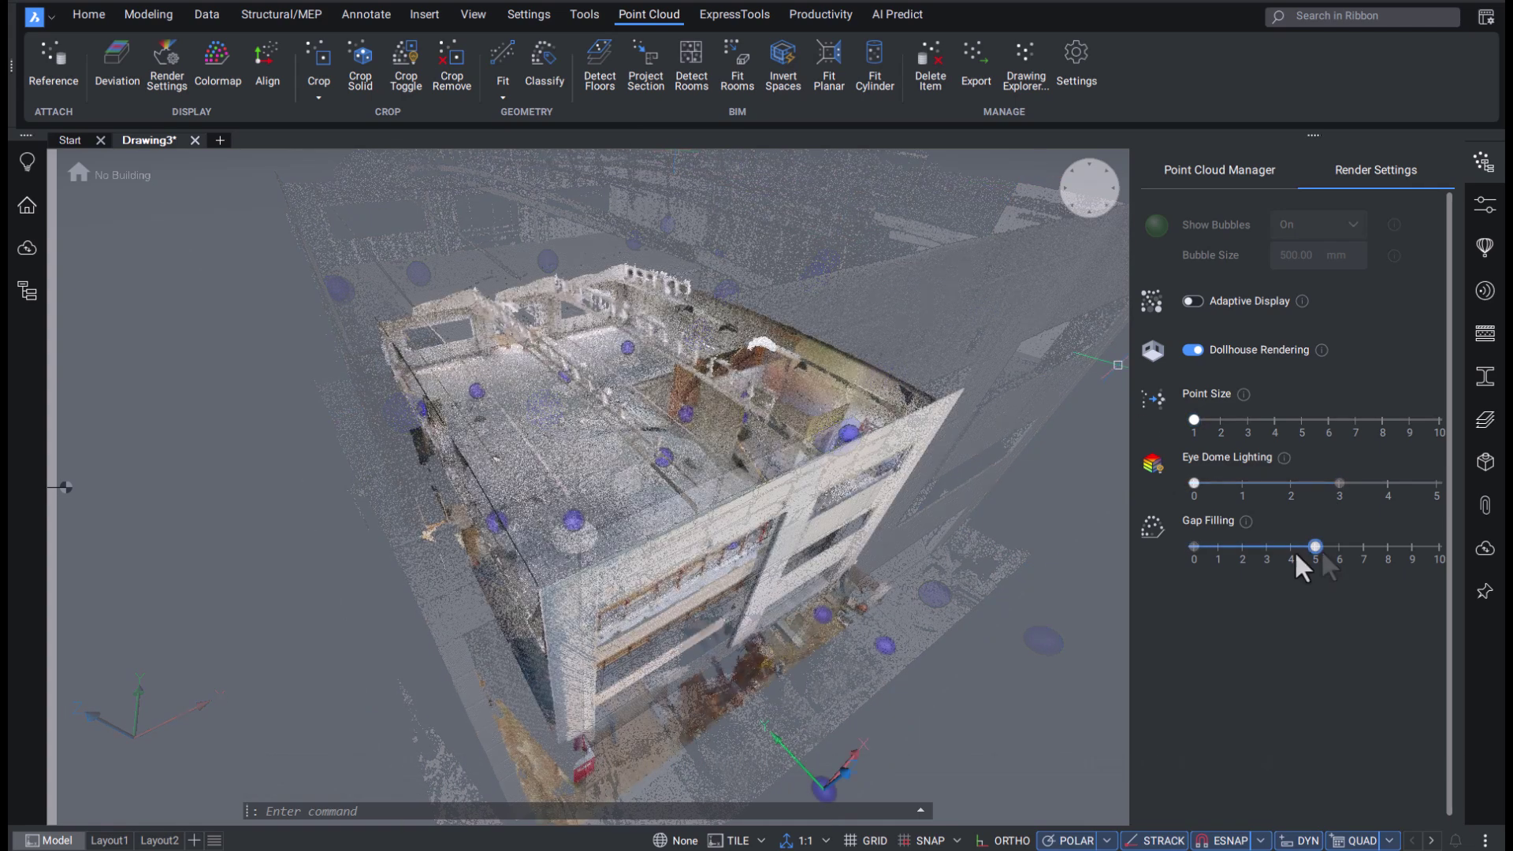
mouse_move(1297, 552)
left_mouse_down()
mouse_move(1209, 563)
mouse_move(1313, 557)
left_mouse_up()
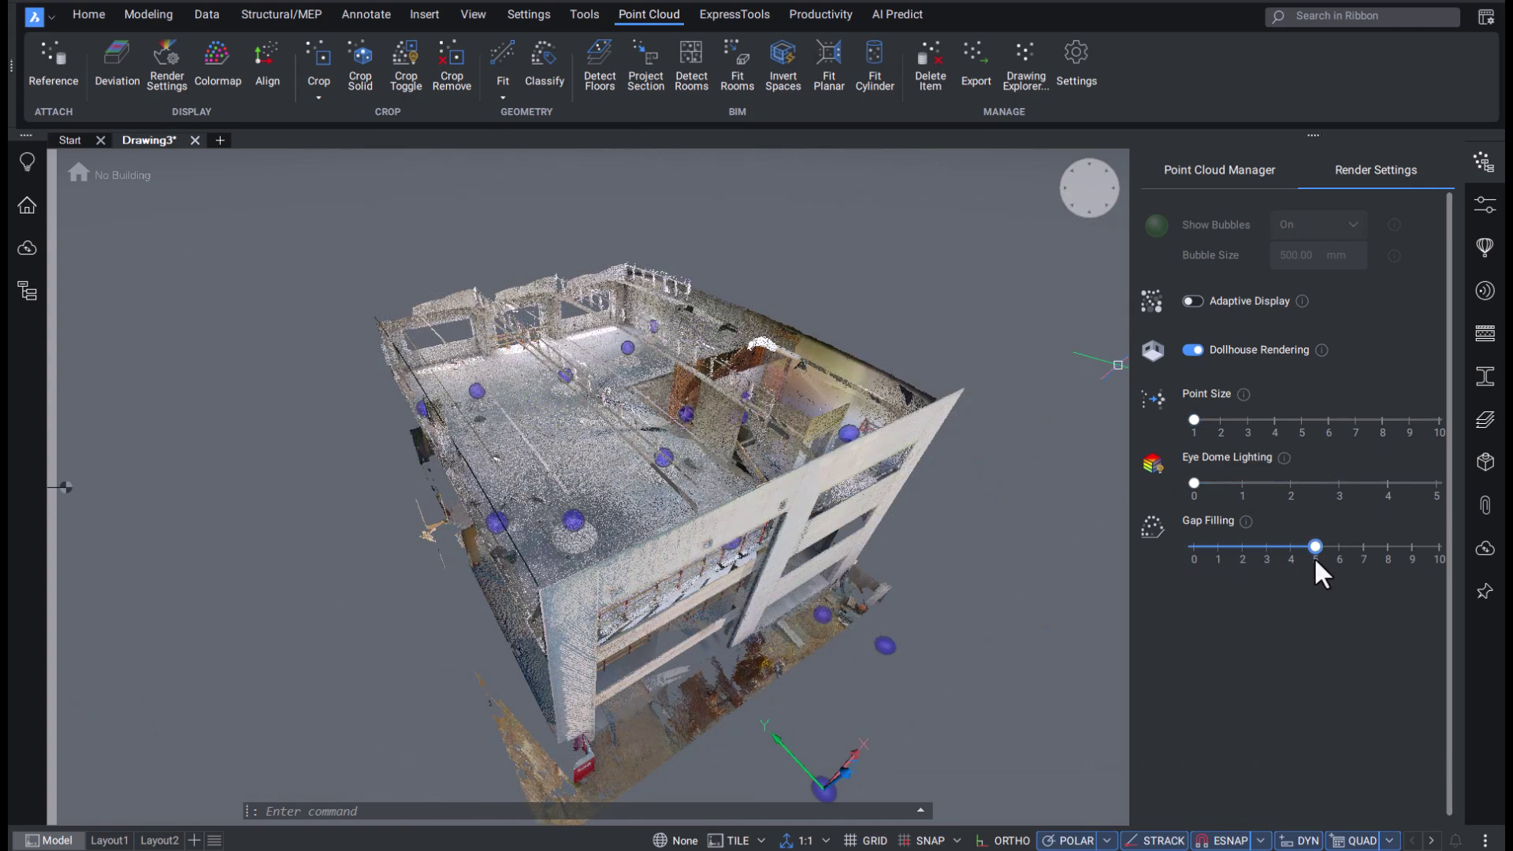
scroll(575, 648, "up", 5)
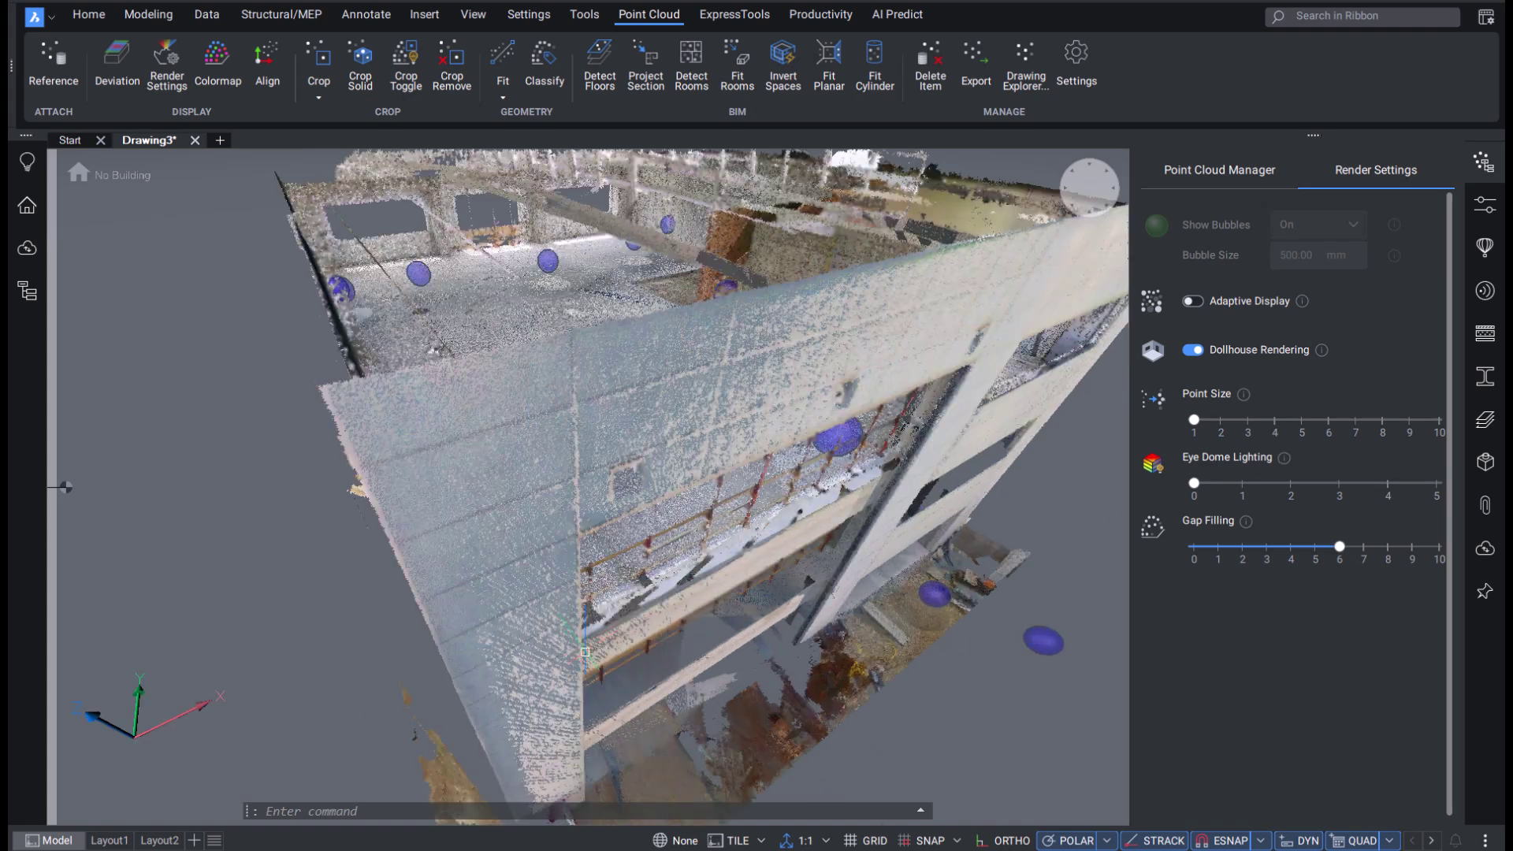
left_click_drag(1341, 547, 1191, 544)
mouse_move(1202, 487)
left_mouse_down()
mouse_move(1285, 487)
mouse_move(1256, 495)
left_mouse_up()
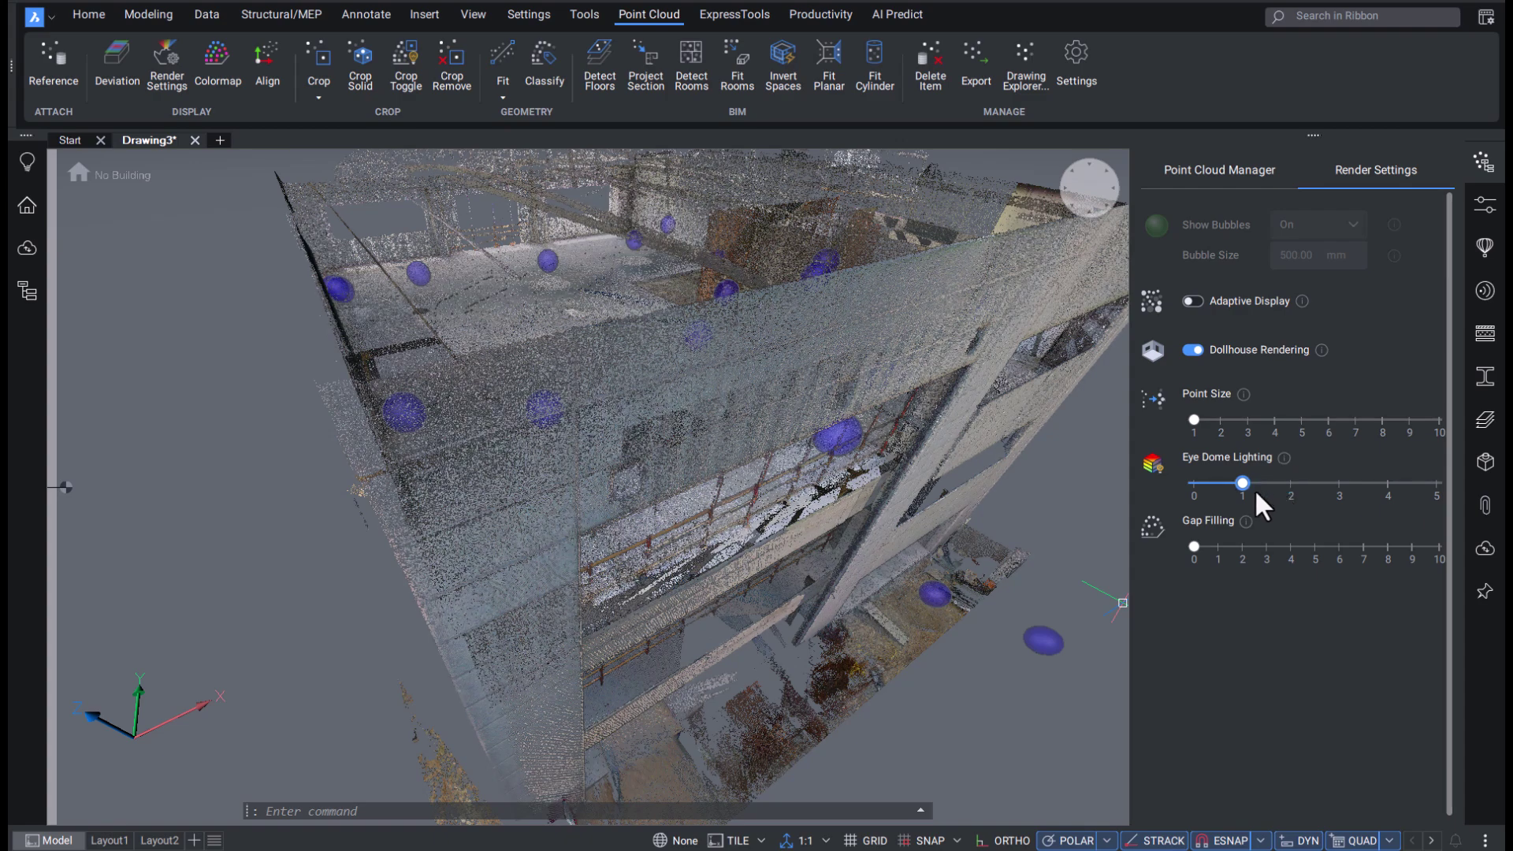
left_click(553, 67)
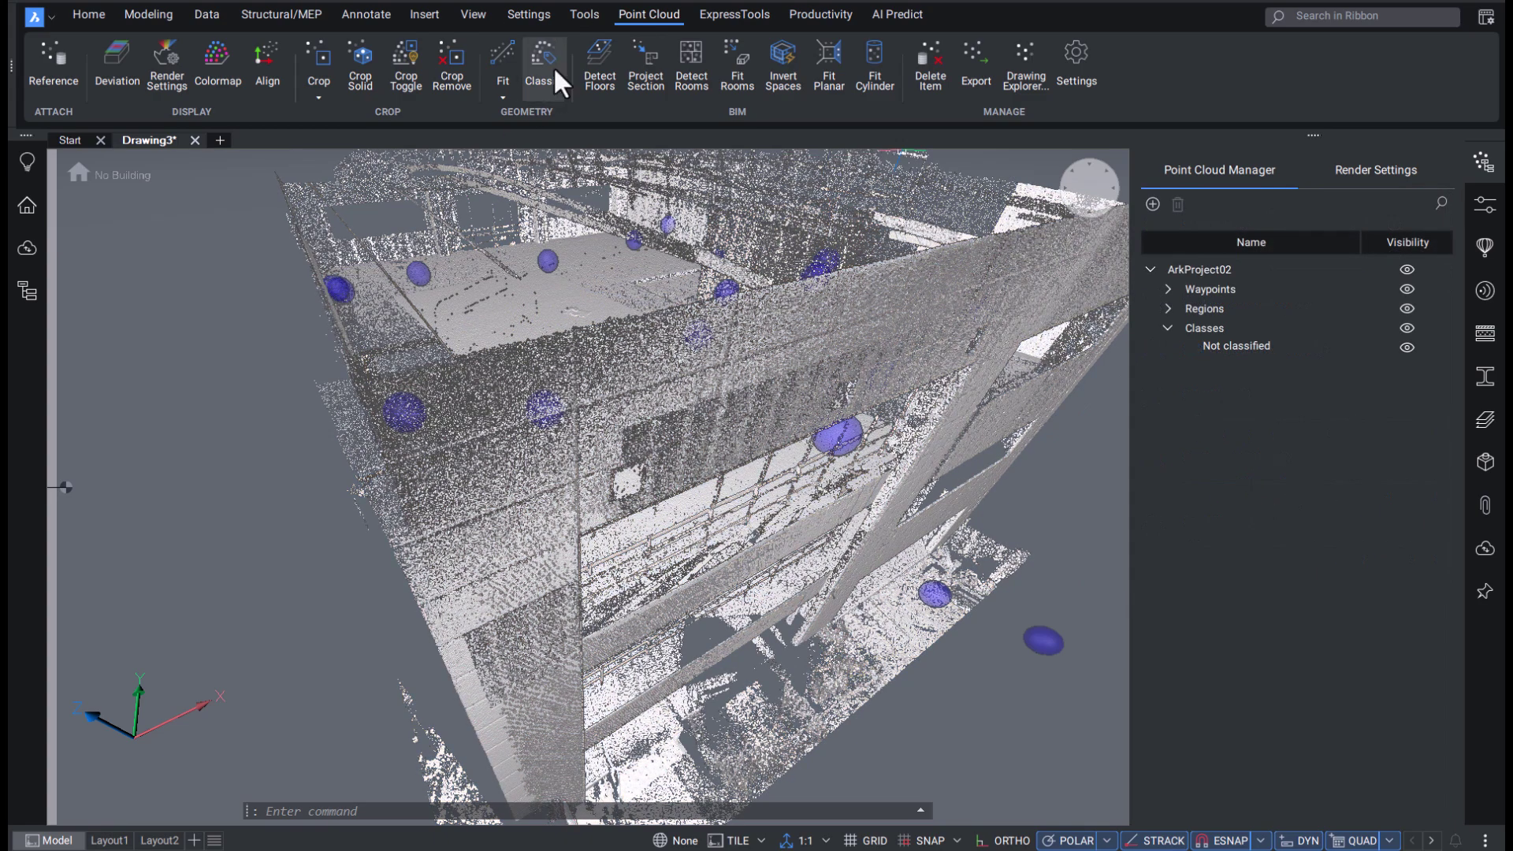
Classify ArkProject02 with the default indoorBasic model in Speed mode.
left_click(553, 67)
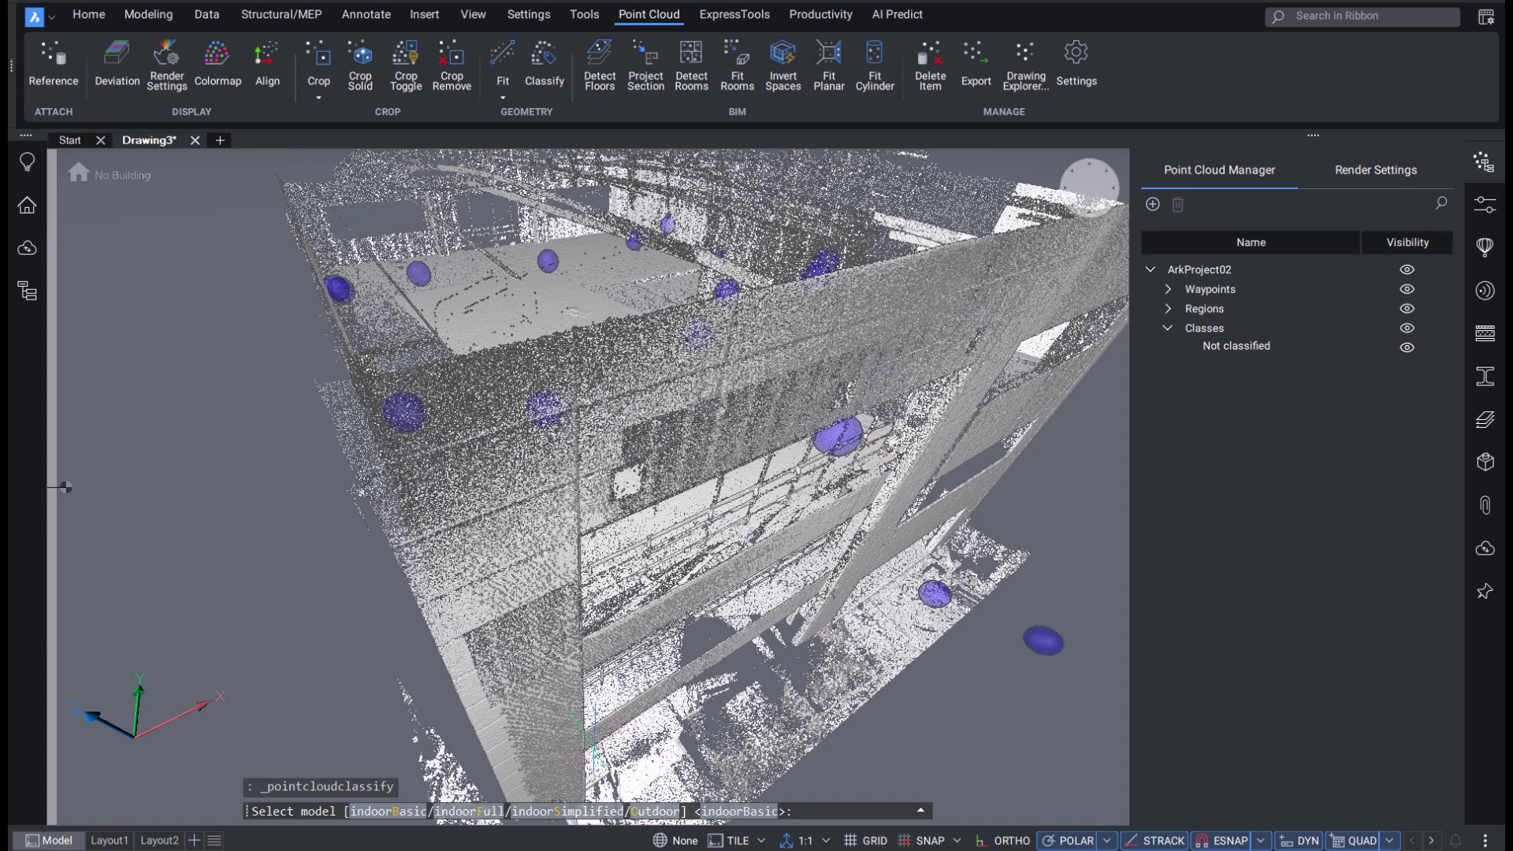
key("Return")
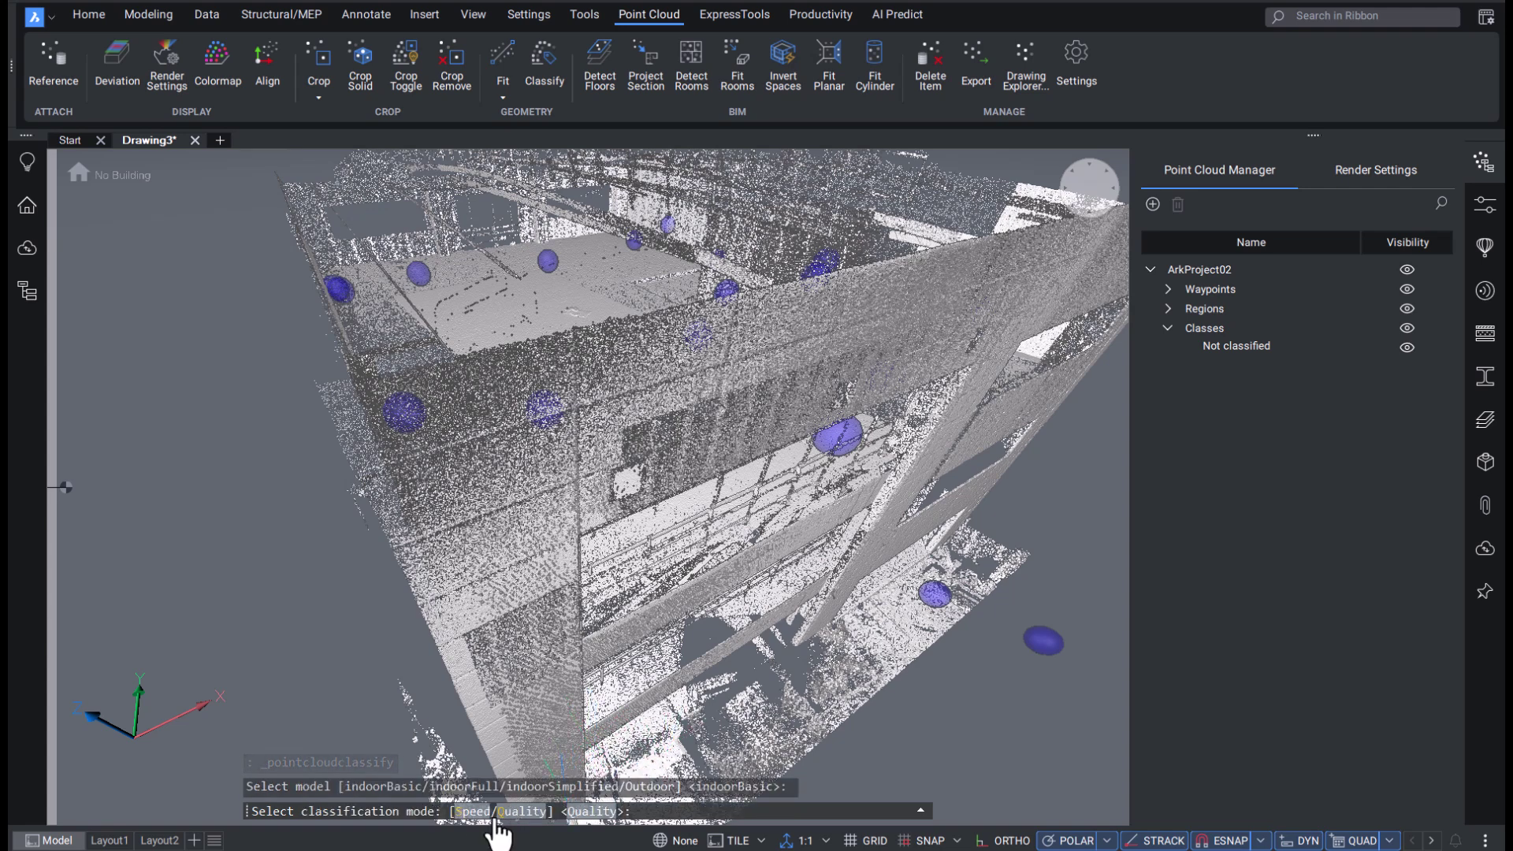
left_click(460, 813)
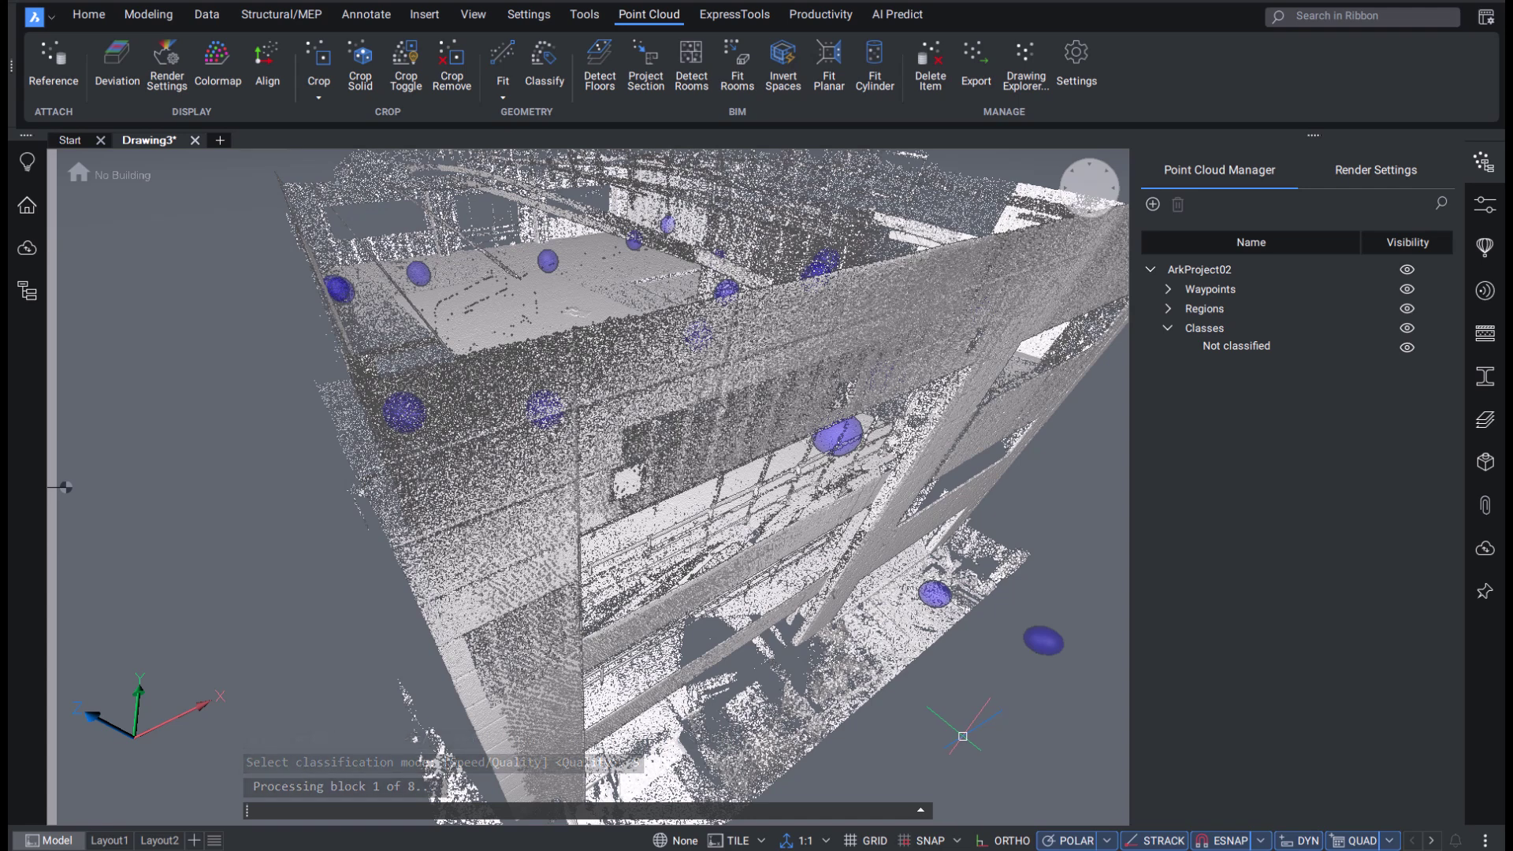
Colour points by Classification and recolour the Ceiling class light blue (#55aaff).
left_click(217, 63)
left_click(1313, 266)
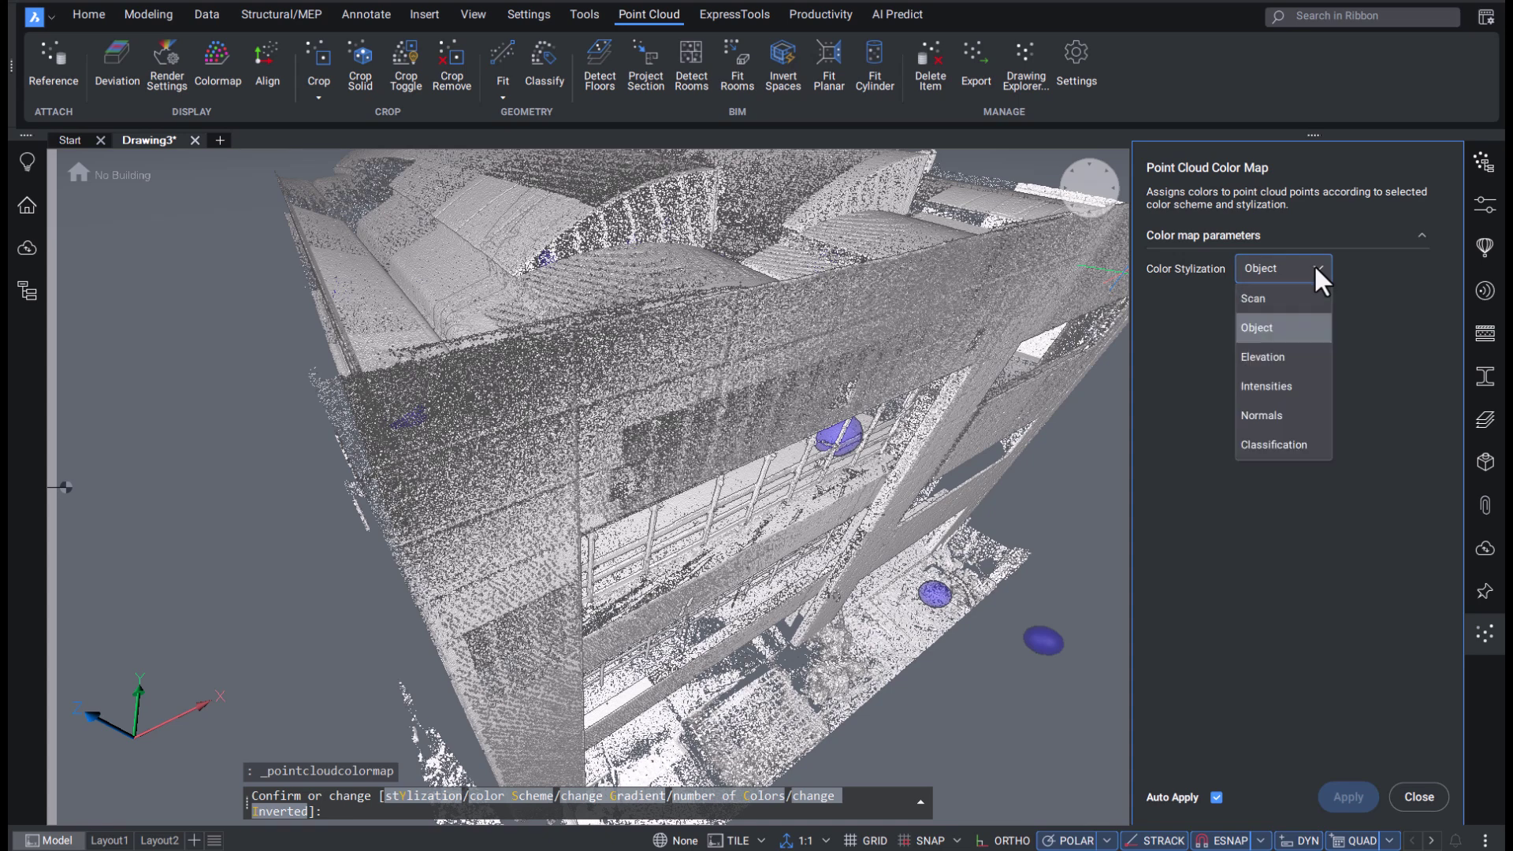
left_click(1300, 443)
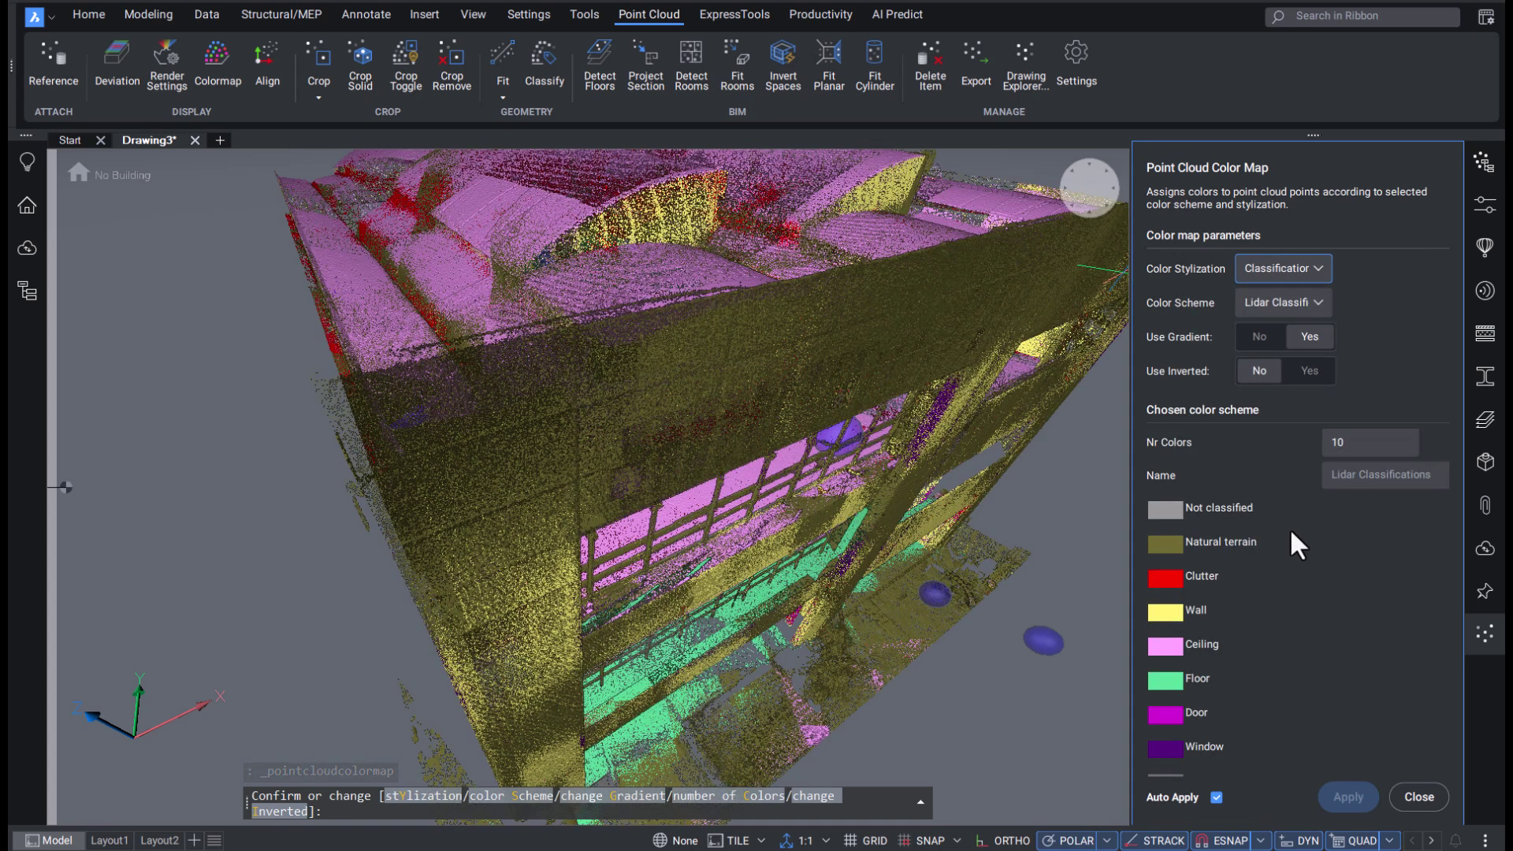
left_click(1171, 654)
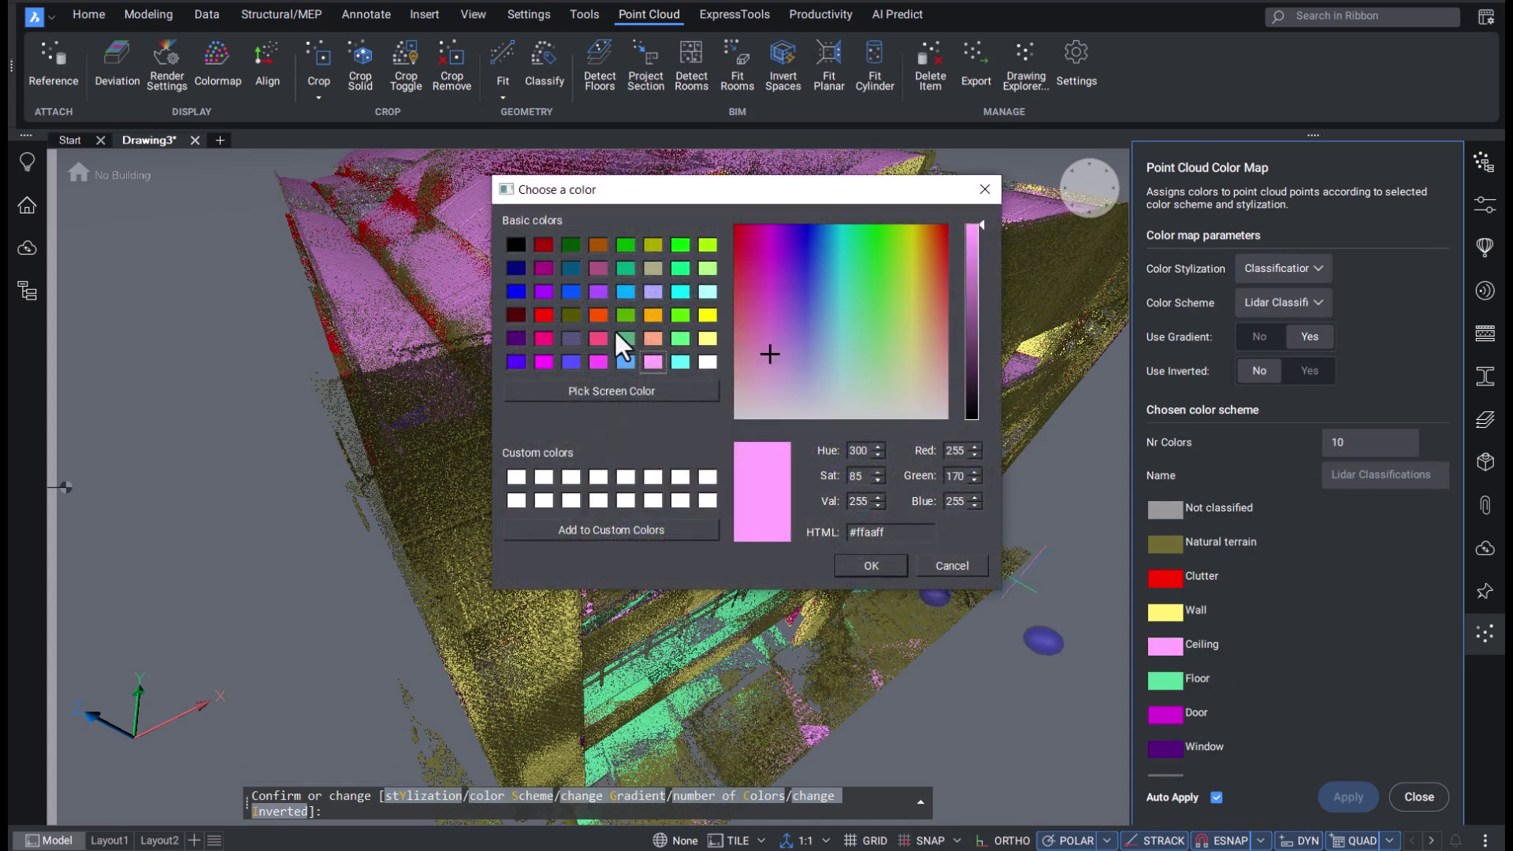
left_click(633, 360)
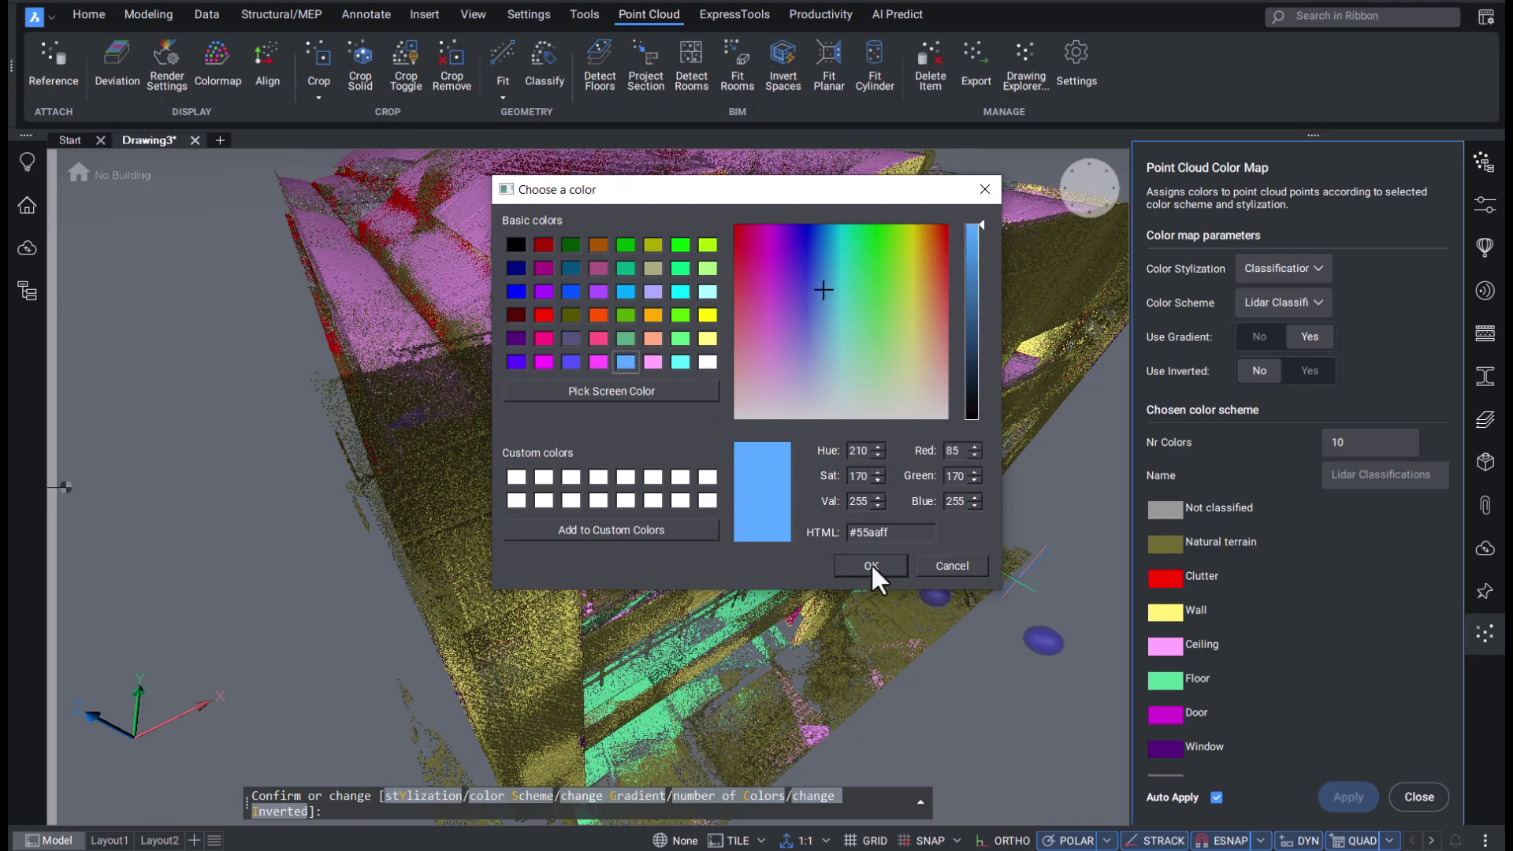
left_click(869, 565)
key("Return")
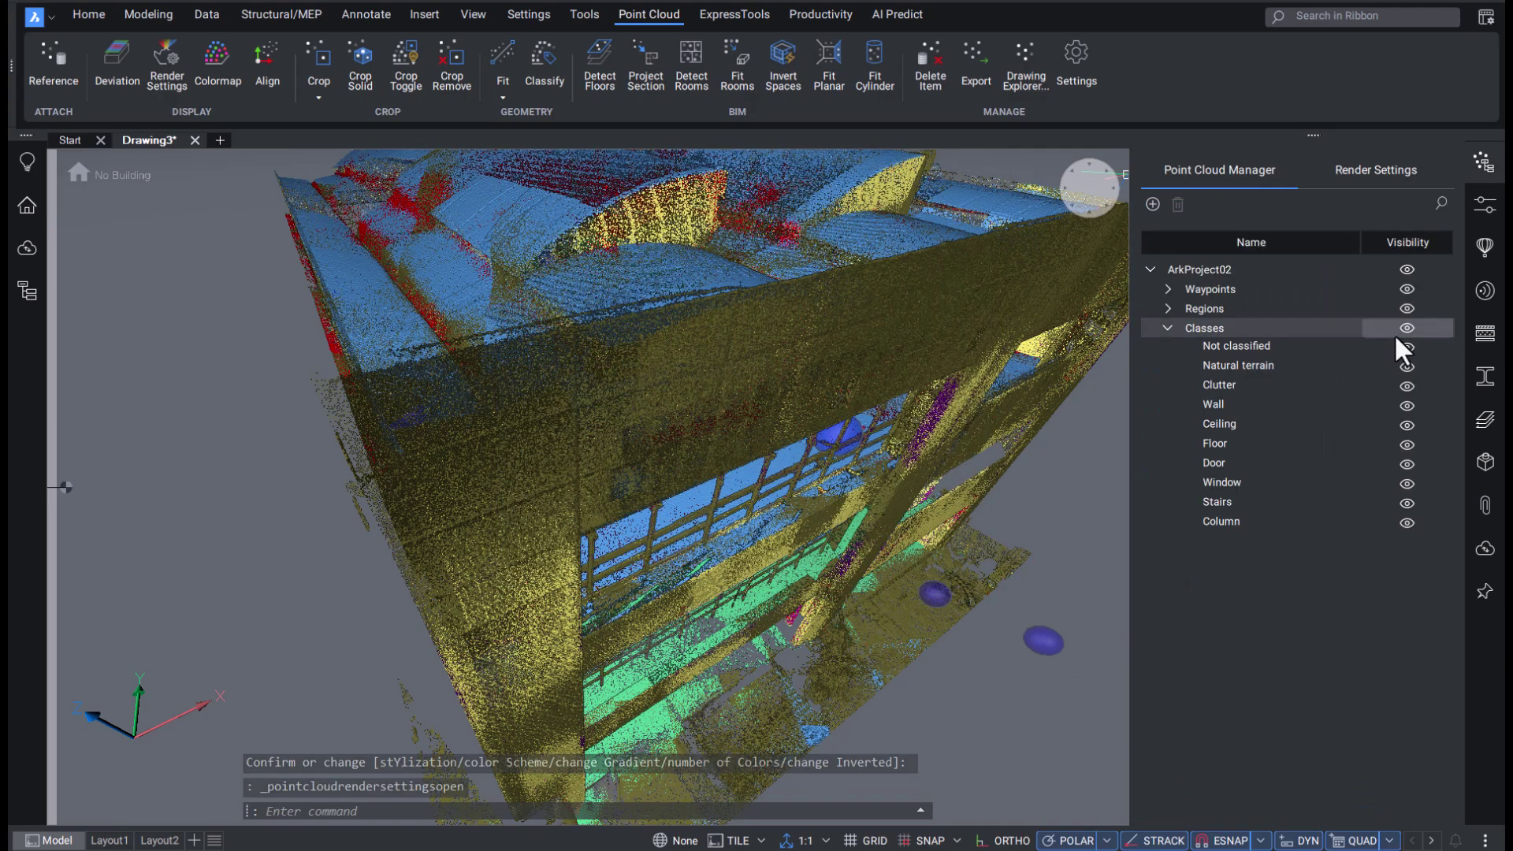
Show only Wall points and reclassify a four-corner polygon patch of points as Ceiling.
left_click(1404, 329)
middle_click_drag(1029, 454, 1149, 365, "shift")
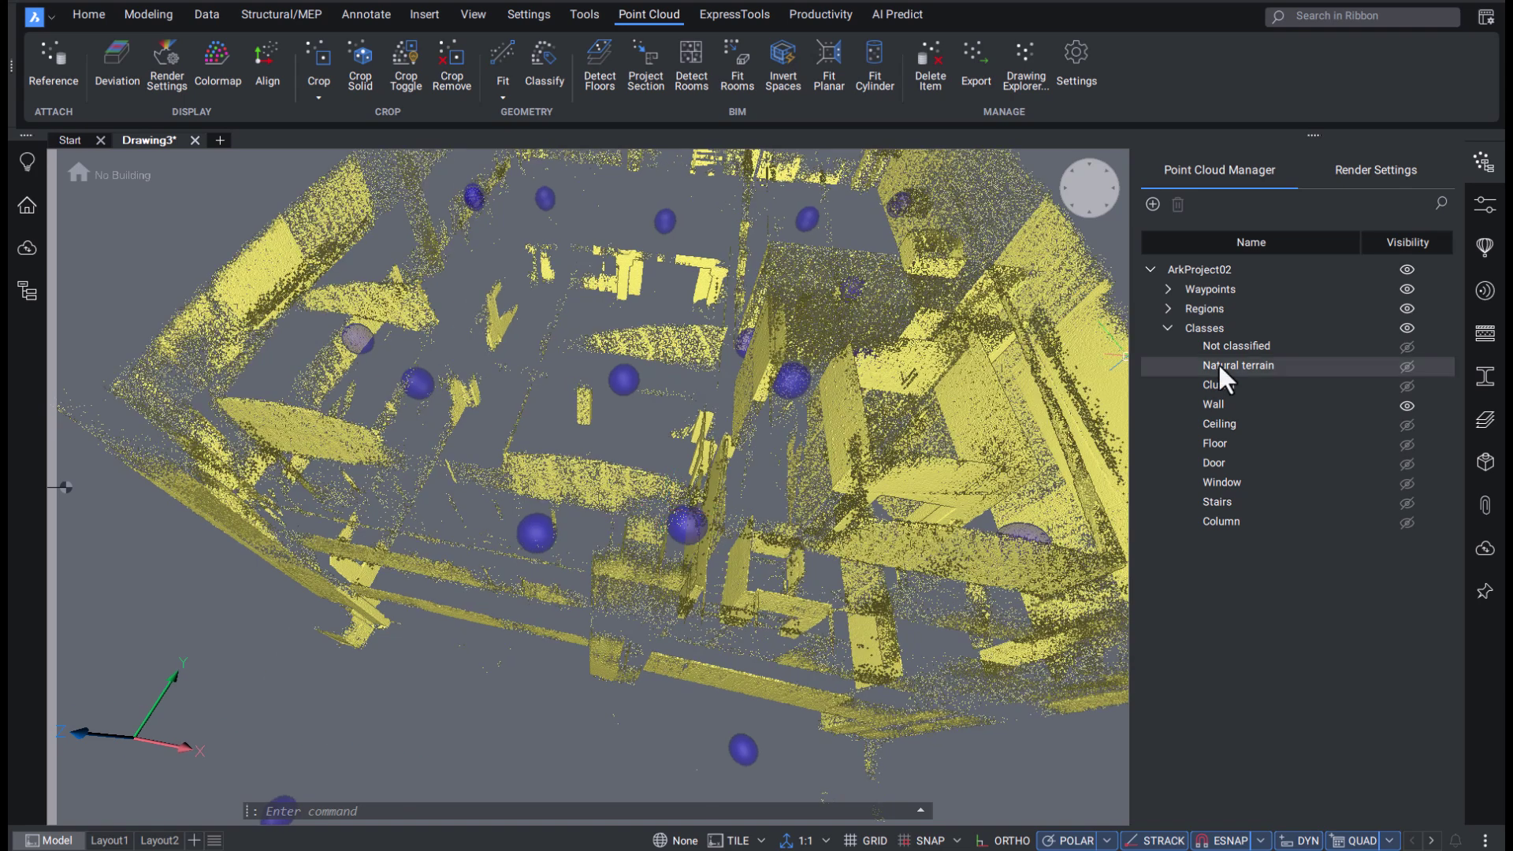
double_click(1217, 424)
type("p")
key("Return")
left_click(566, 323)
left_click(722, 313)
left_click(731, 338)
left_click(713, 382)
key("Return")
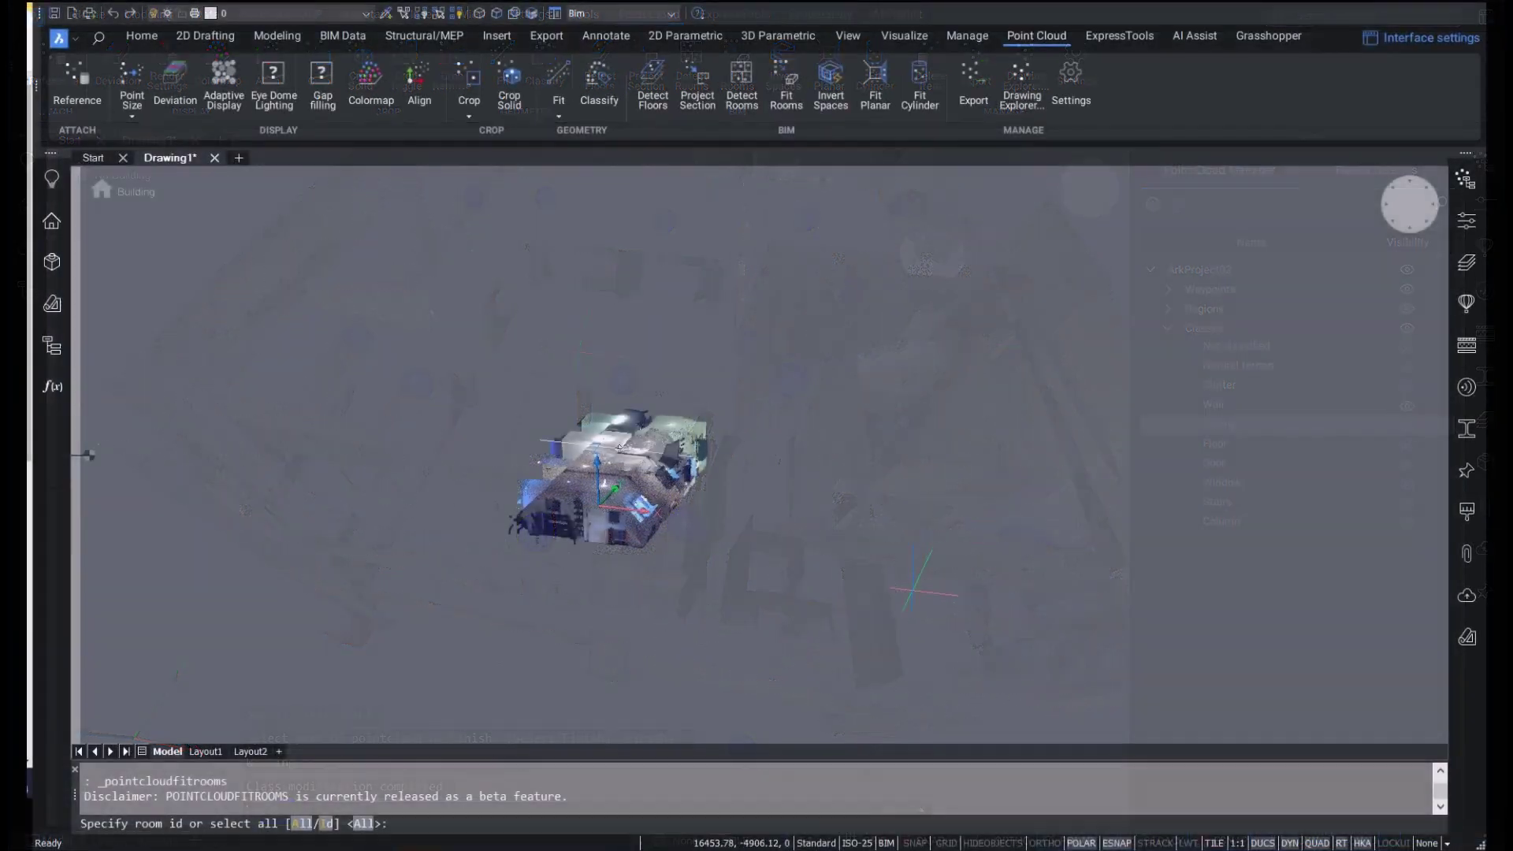
Fit rooms to all detected rooms with perpendicular walls enforced.
left_click(364, 824)
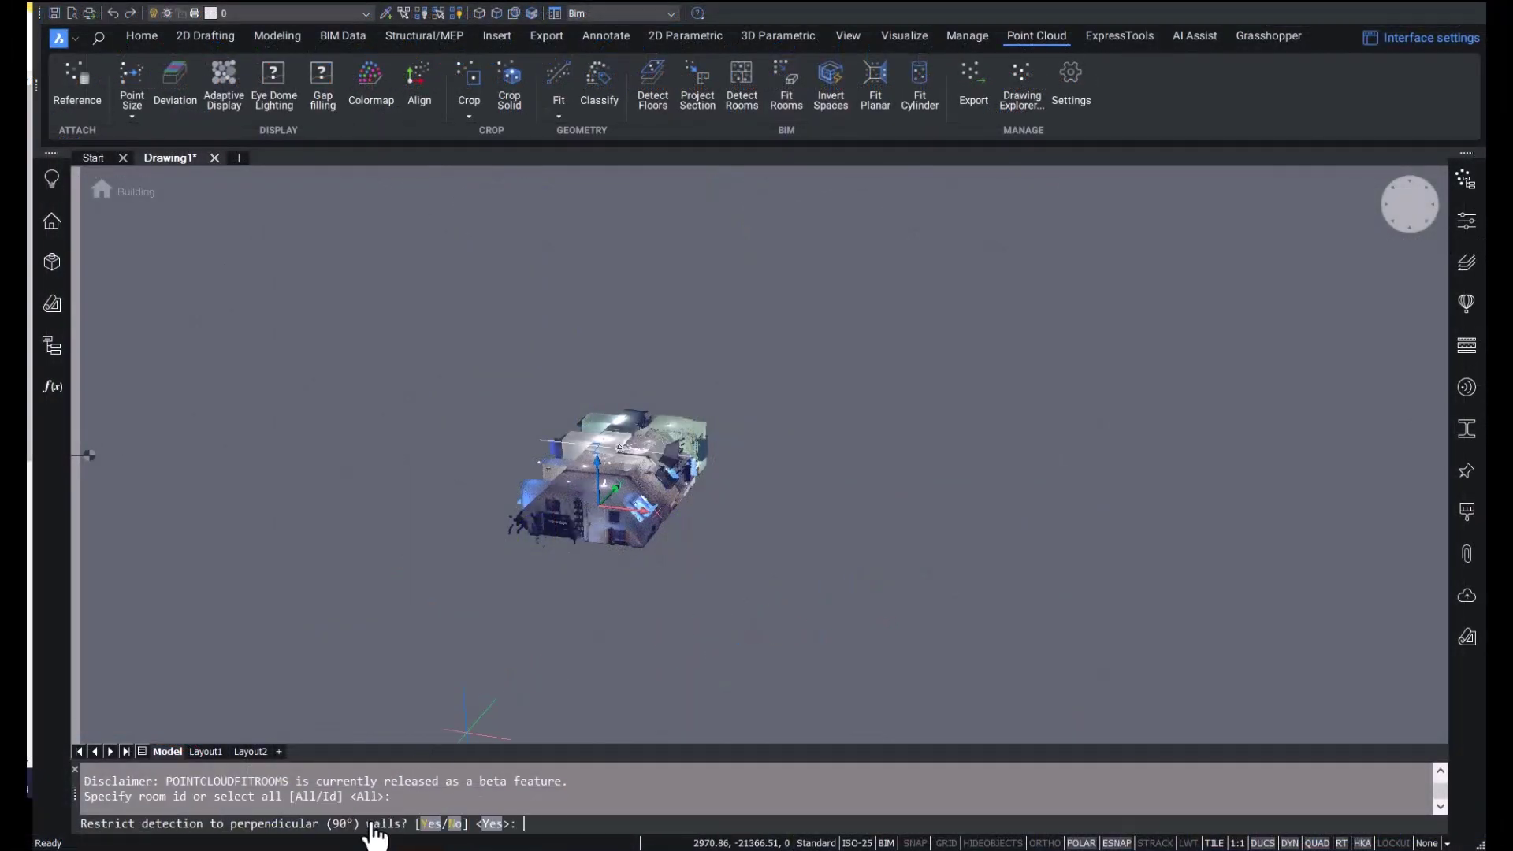
left_click(492, 824)
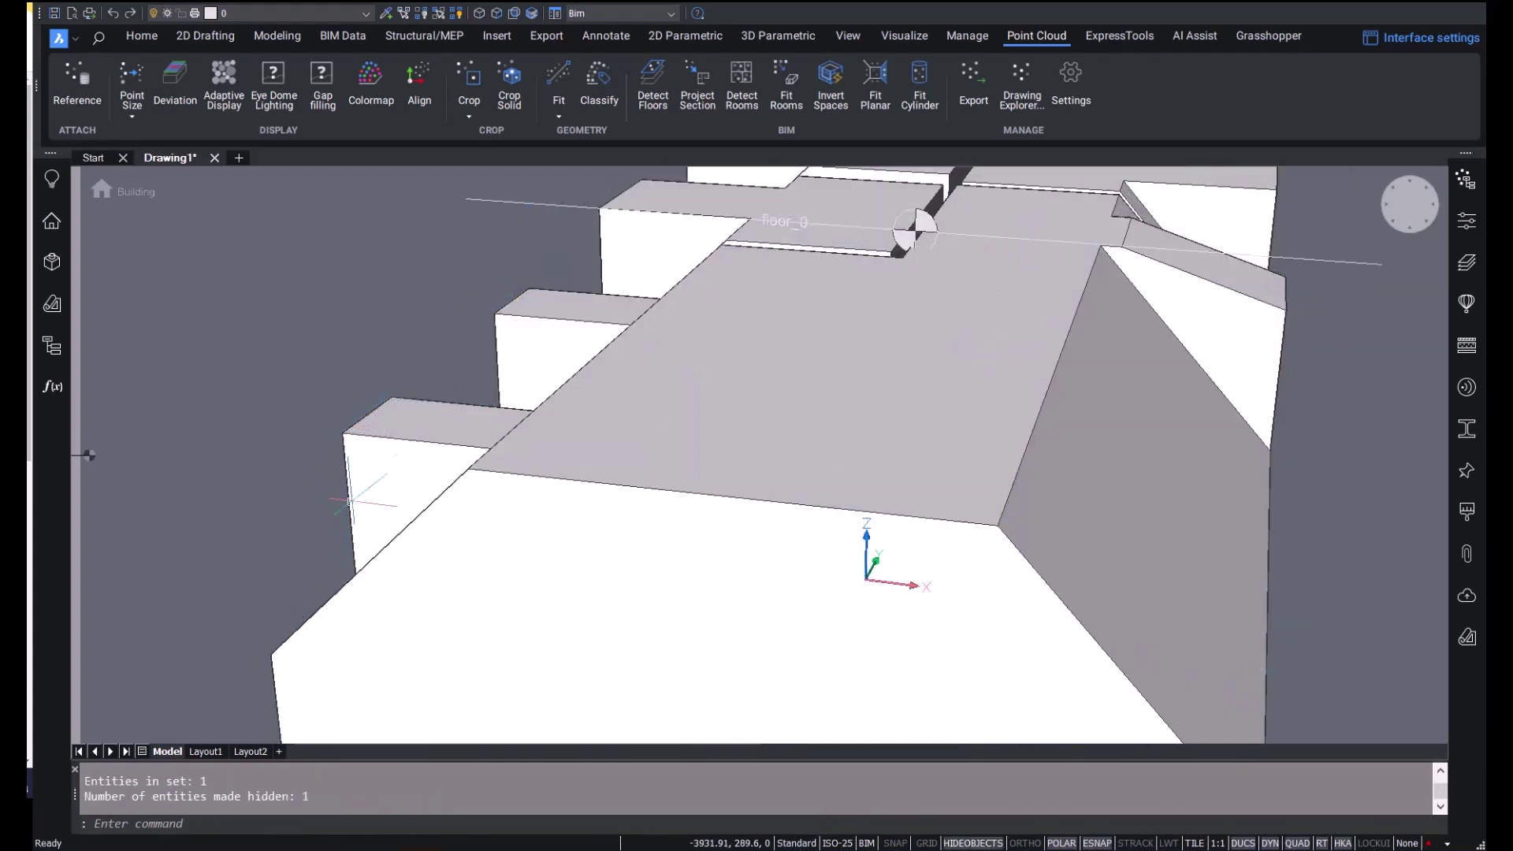
scroll(375, 386, "down", 5)
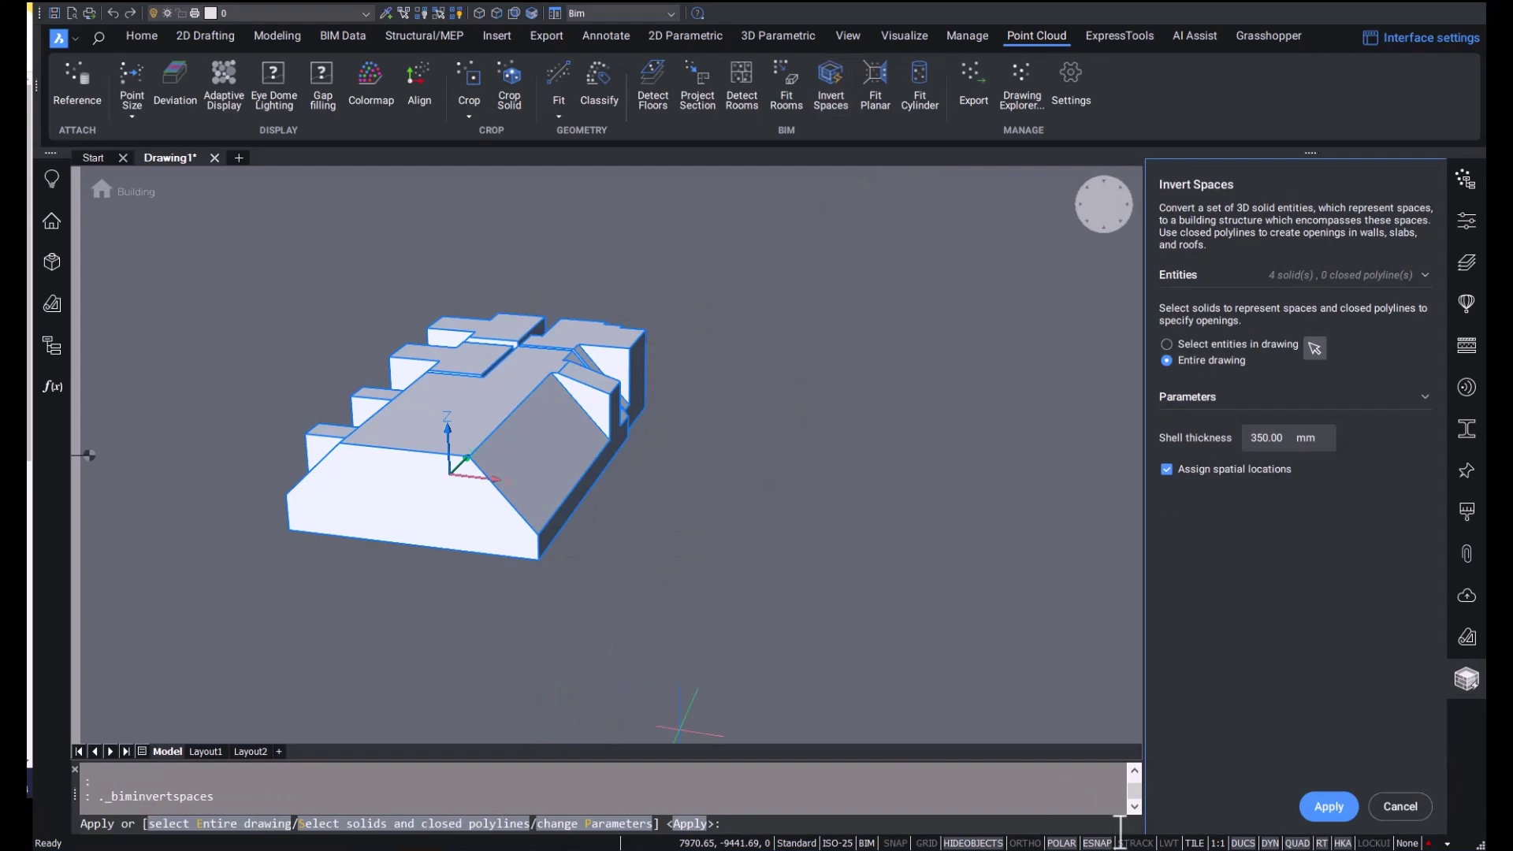
Invert the room solids into Building-2 and review its 32 walls, 9 roofs and 2 slabs in the BIM browser.
left_click(1311, 809)
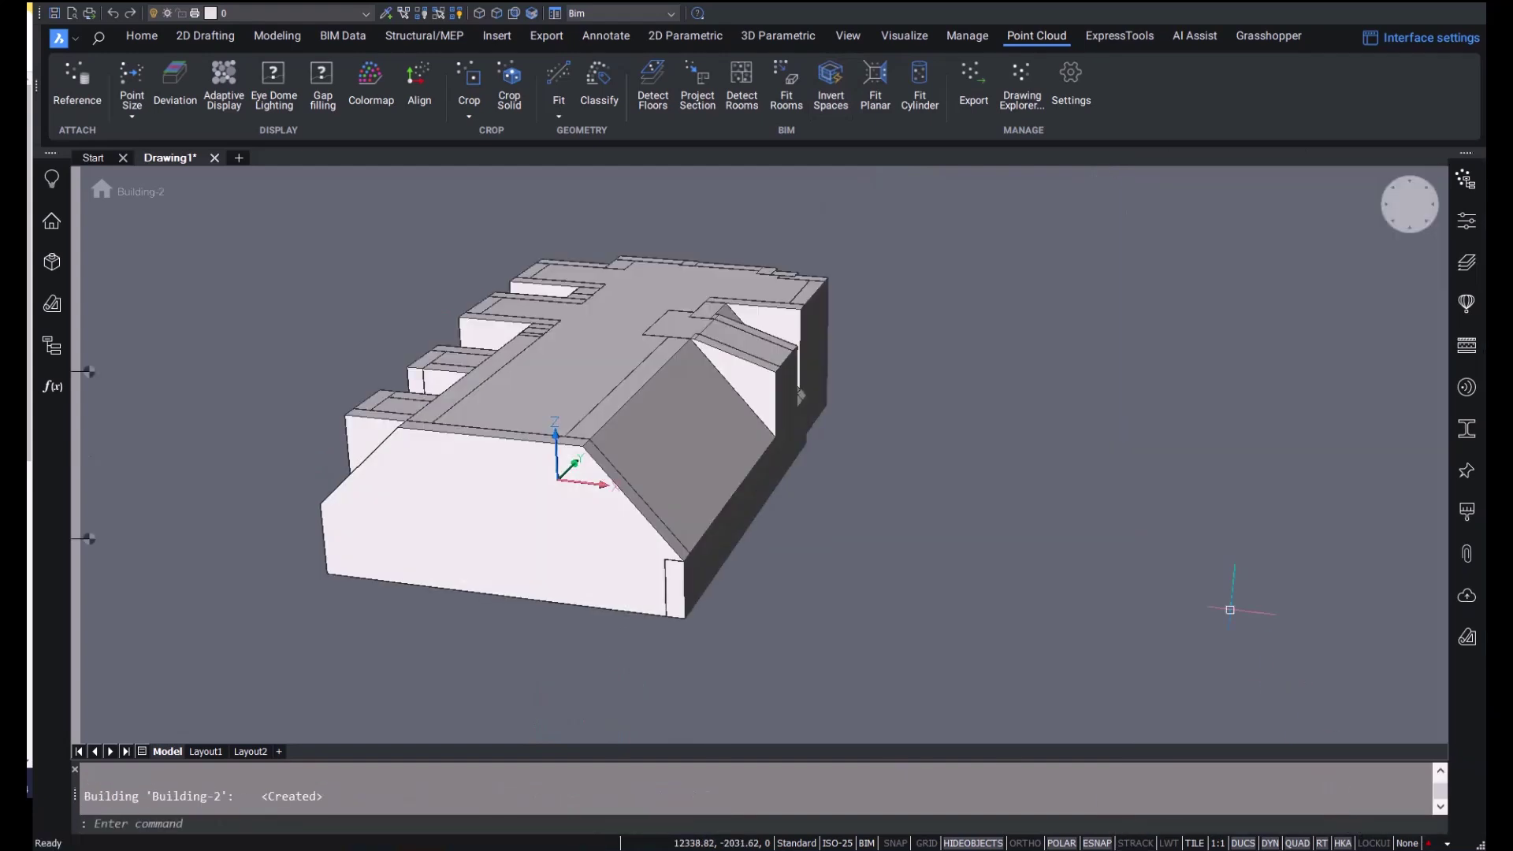
left_click(47, 348)
left_click(97, 227)
left_click(159, 228)
right_click(159, 230)
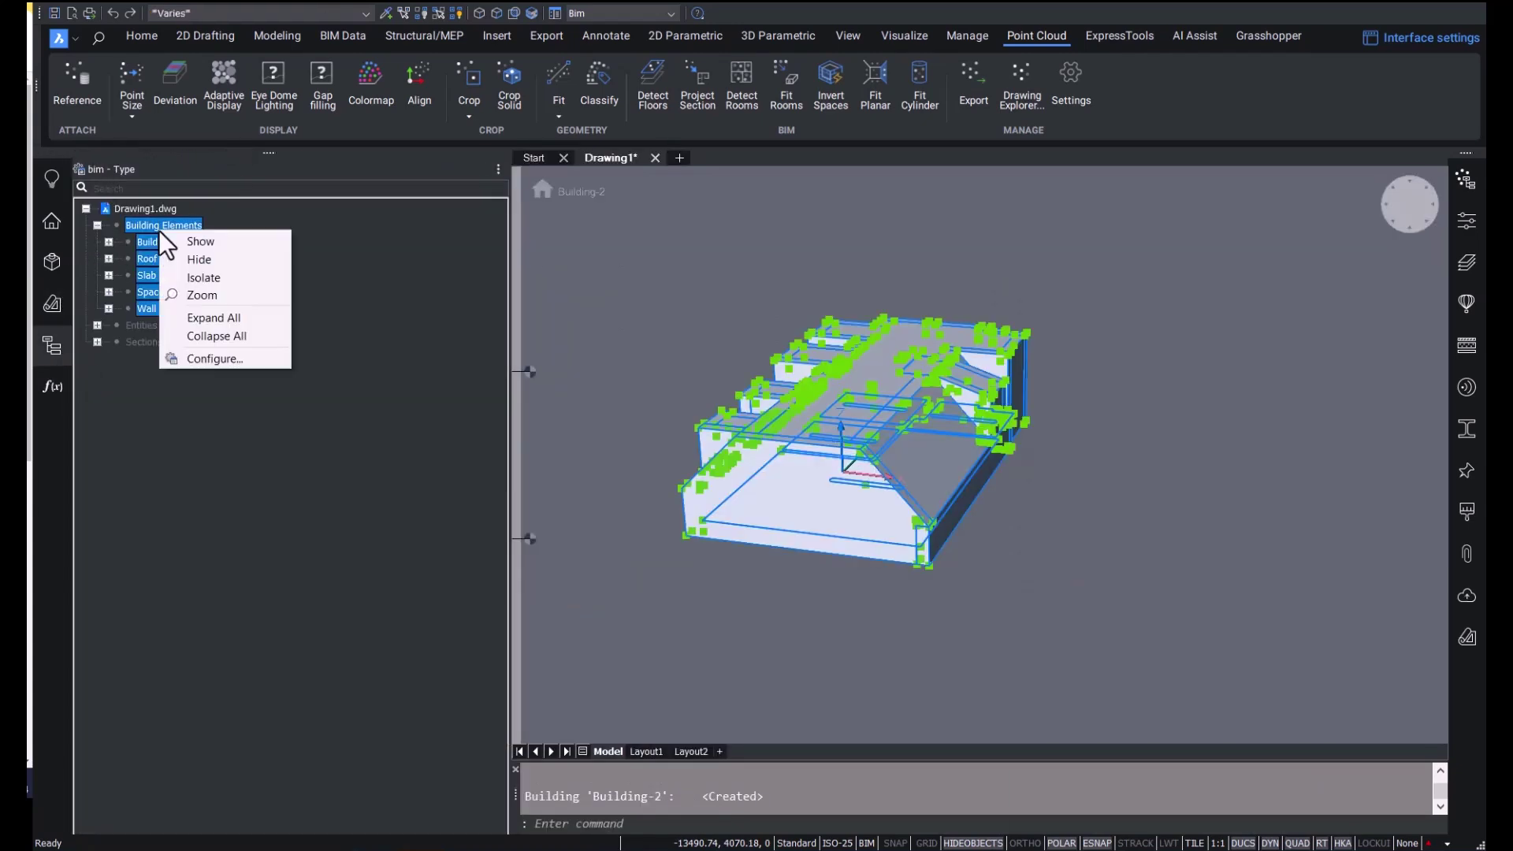
left_click(194, 277)
Clear the selection and show Floor 2 in plan view with its spaces.
key("Escape")
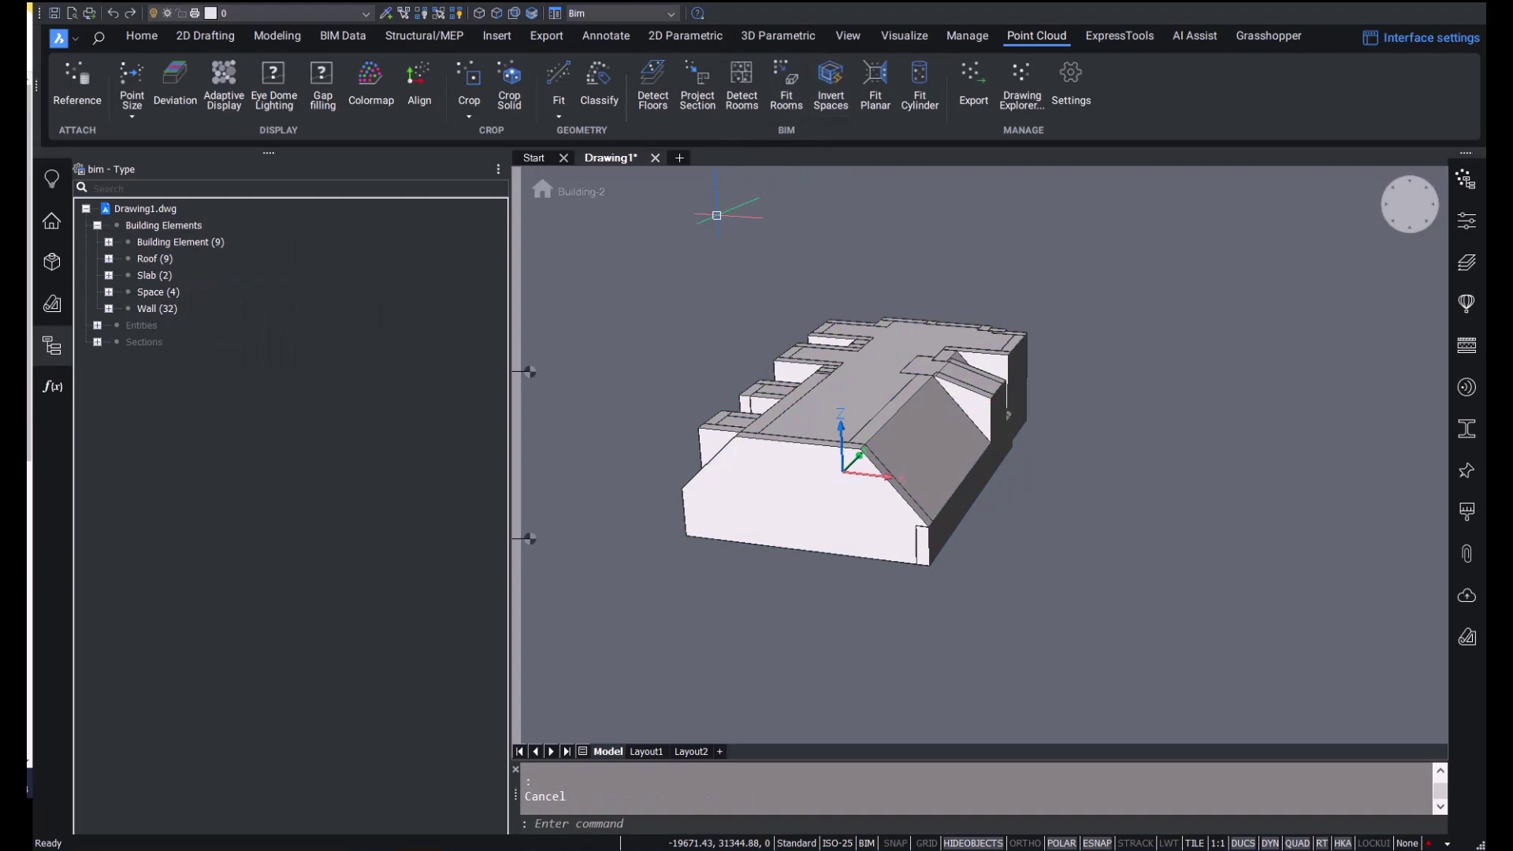
left_click(529, 538)
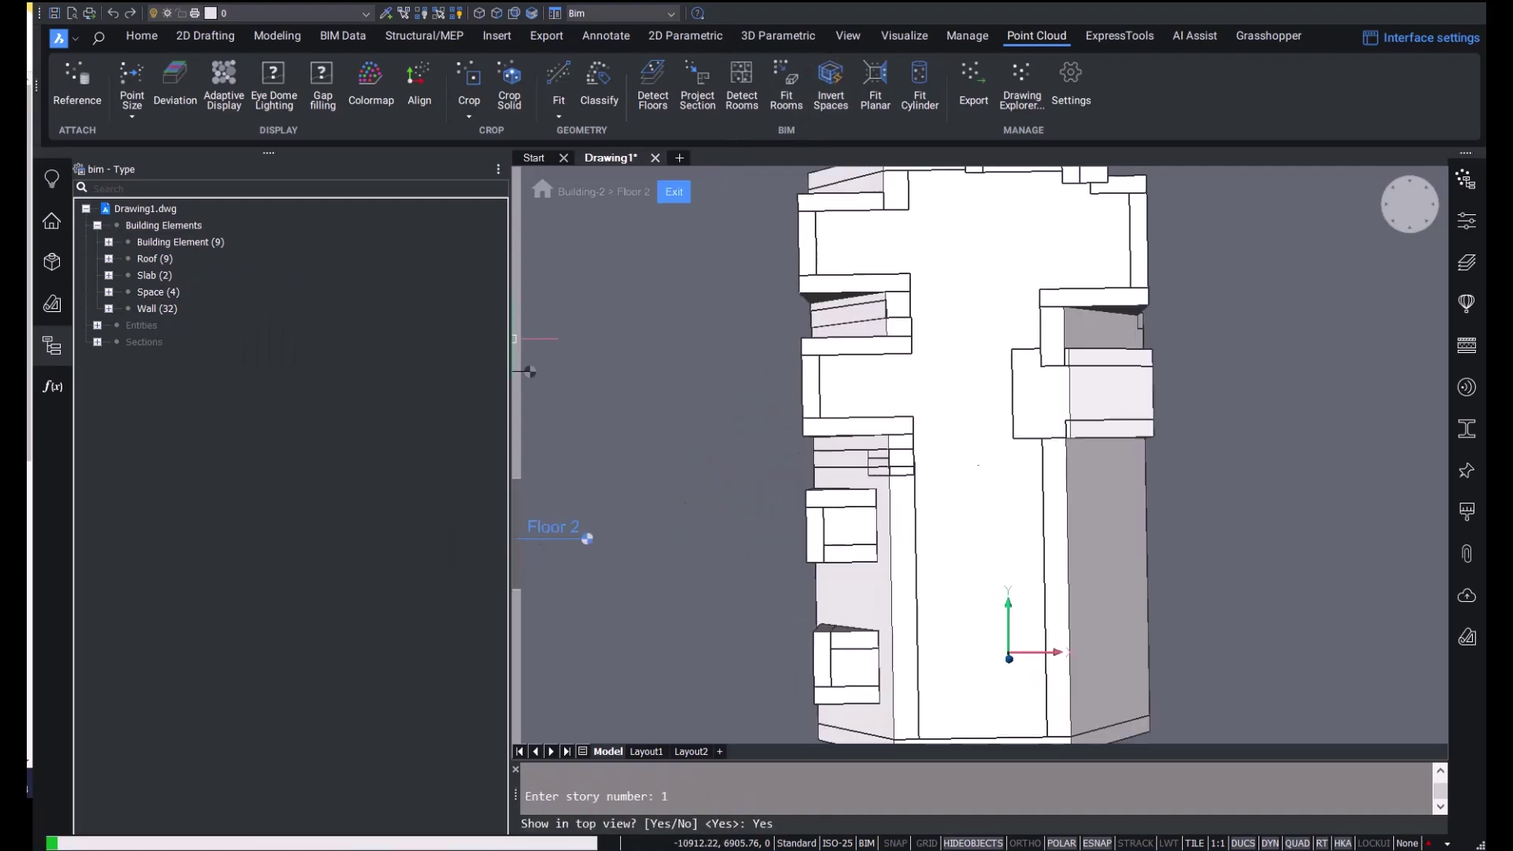